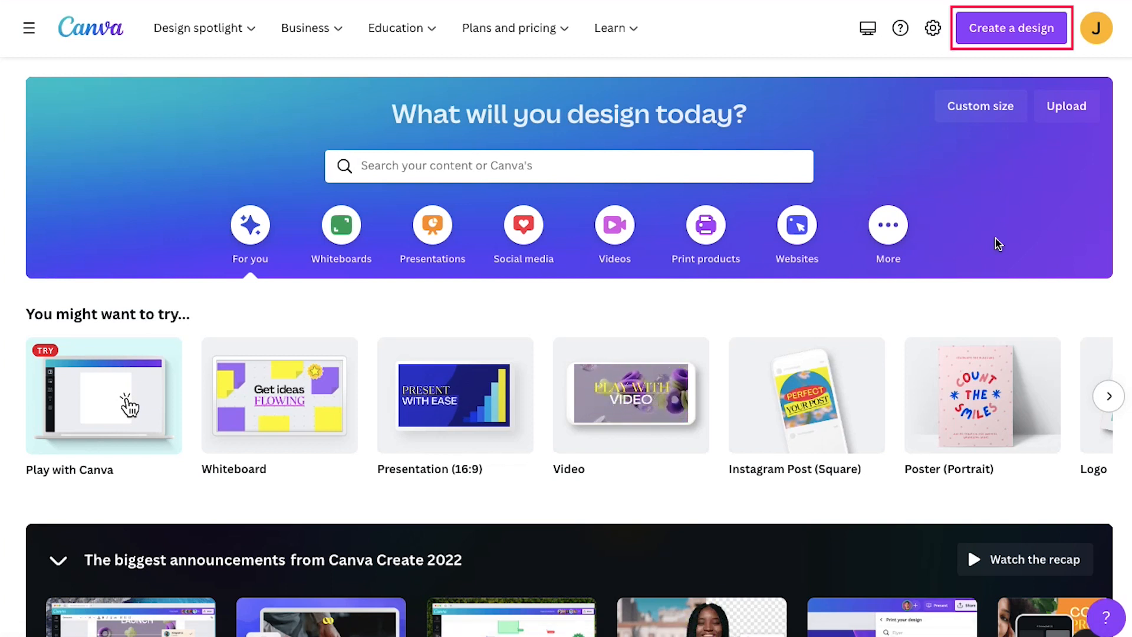
# - Create a new custom-size design 1280 px wide and 720 px high, and skip the introductory tour
pyautogui.click(1006, 38)
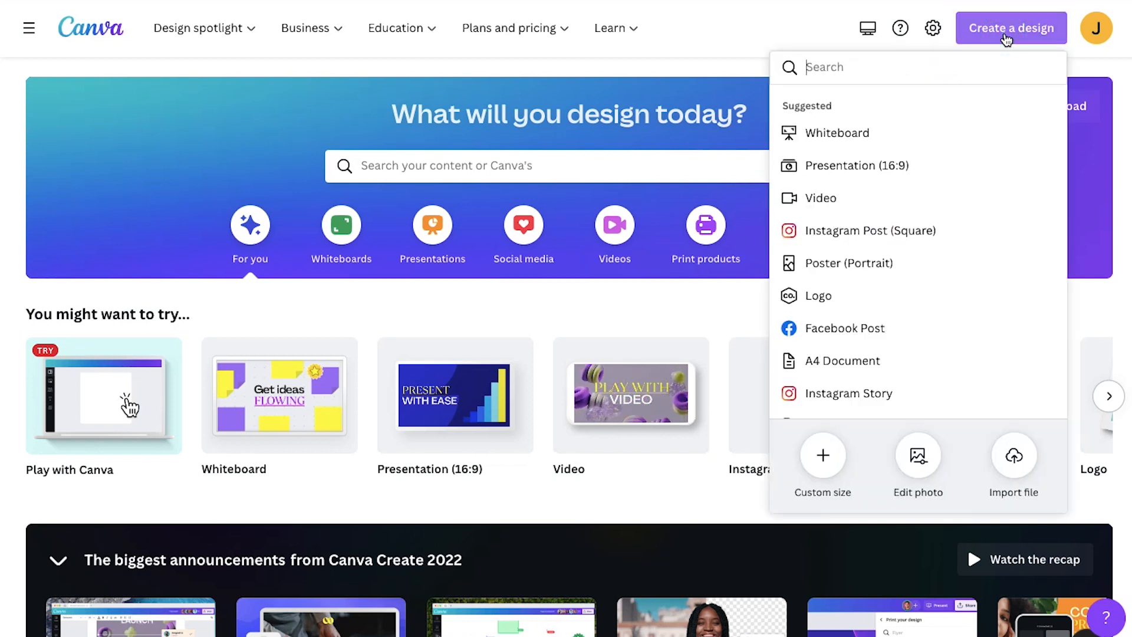
pyautogui.click(823, 454)
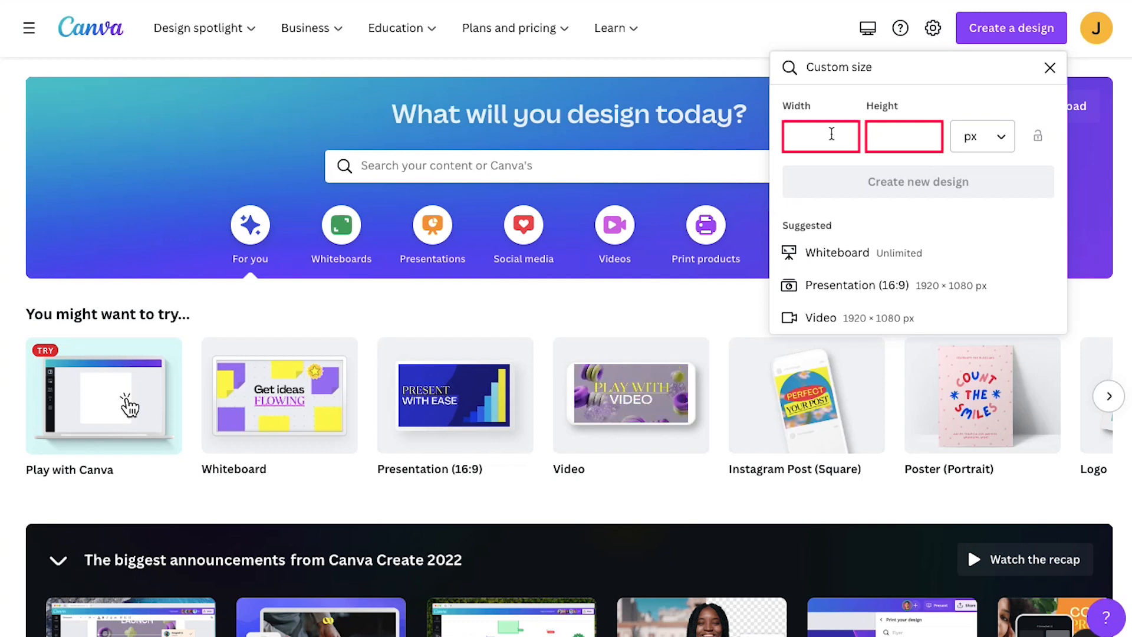
pyautogui.write('1280')
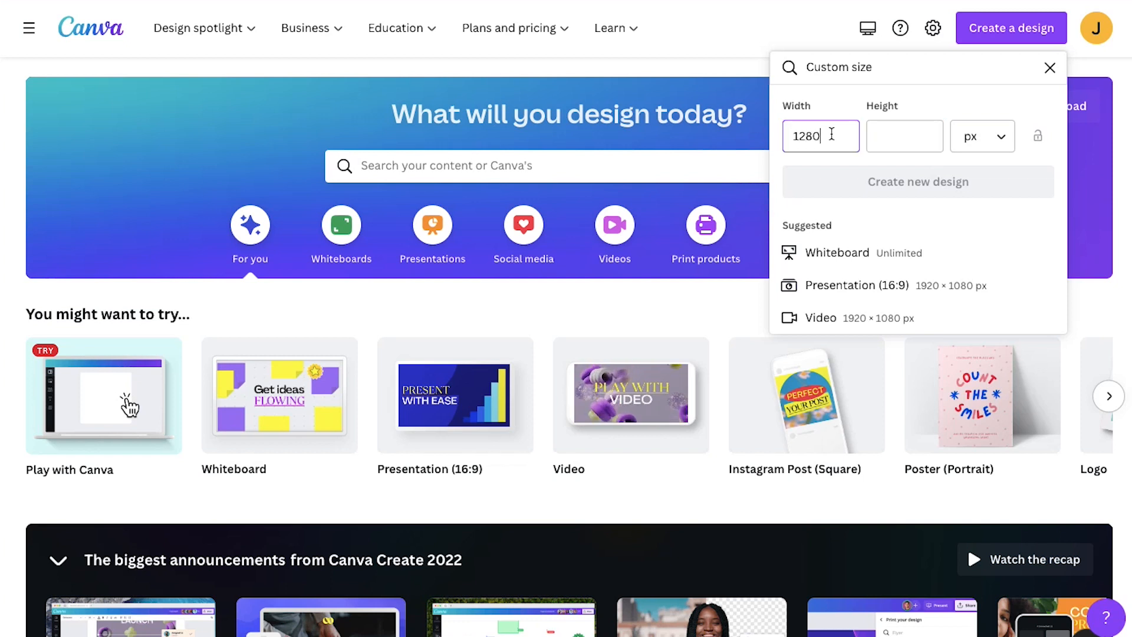
pyautogui.press('Tab')
pyautogui.write('720')
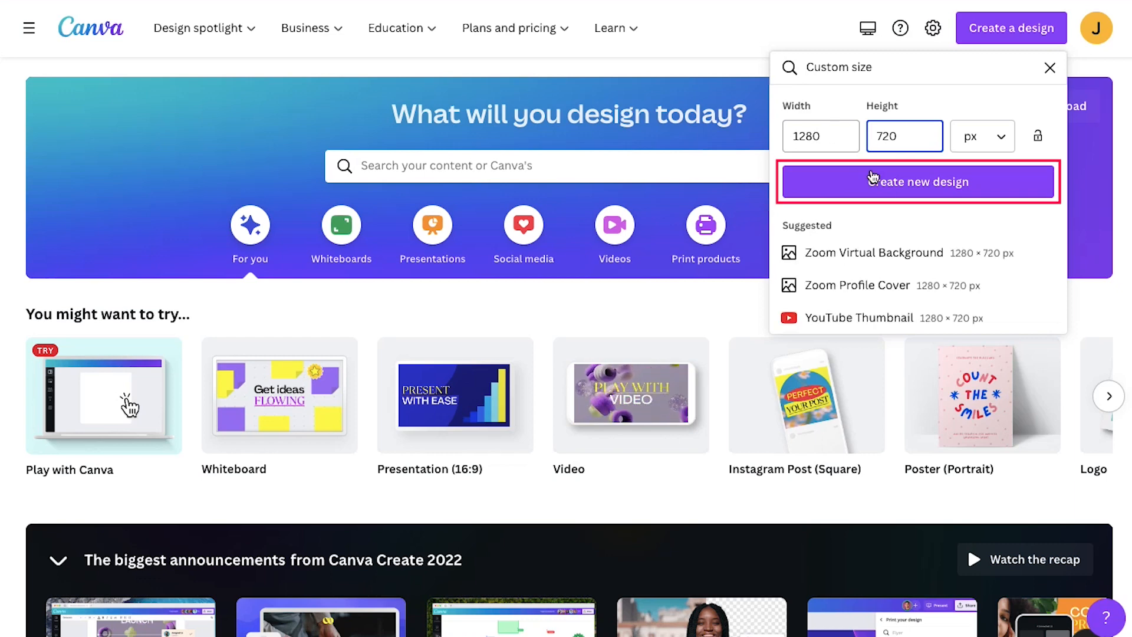
pyautogui.click(900, 193)
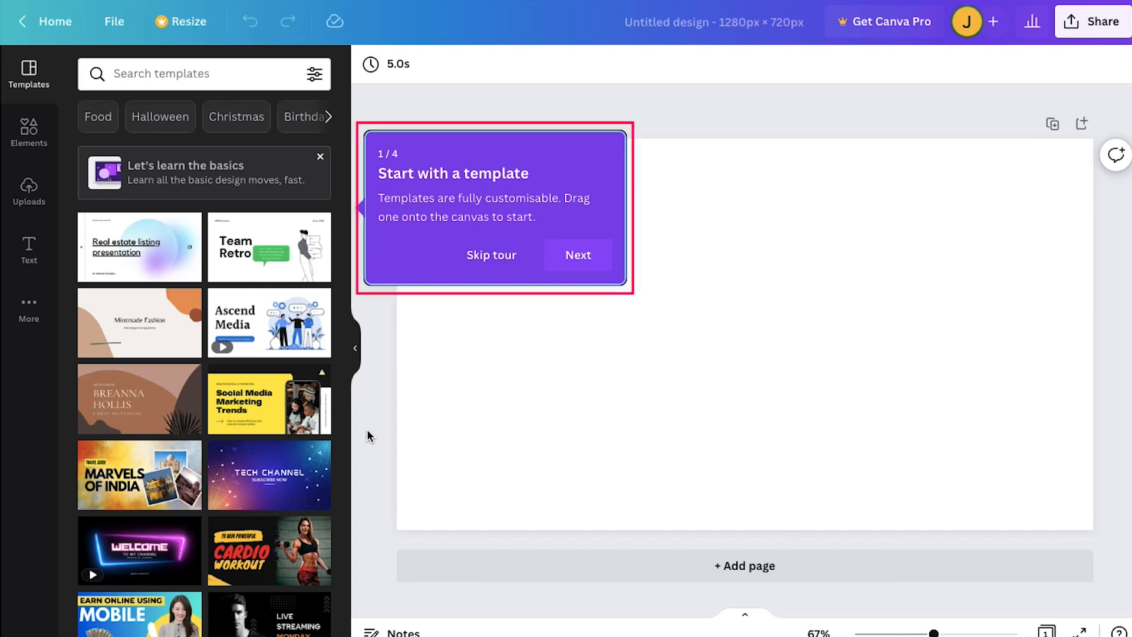
pyautogui.click(491, 259)
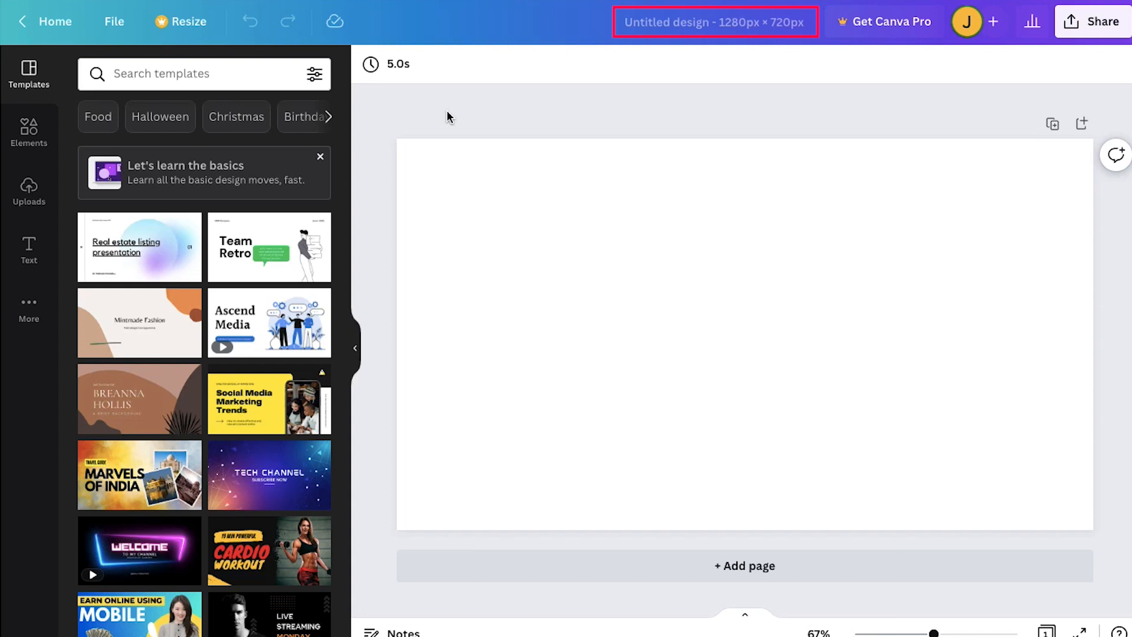
# - Name the design "Fiverr Gig"
pyautogui.click(669, 23)
pyautogui.write('Fiverr')
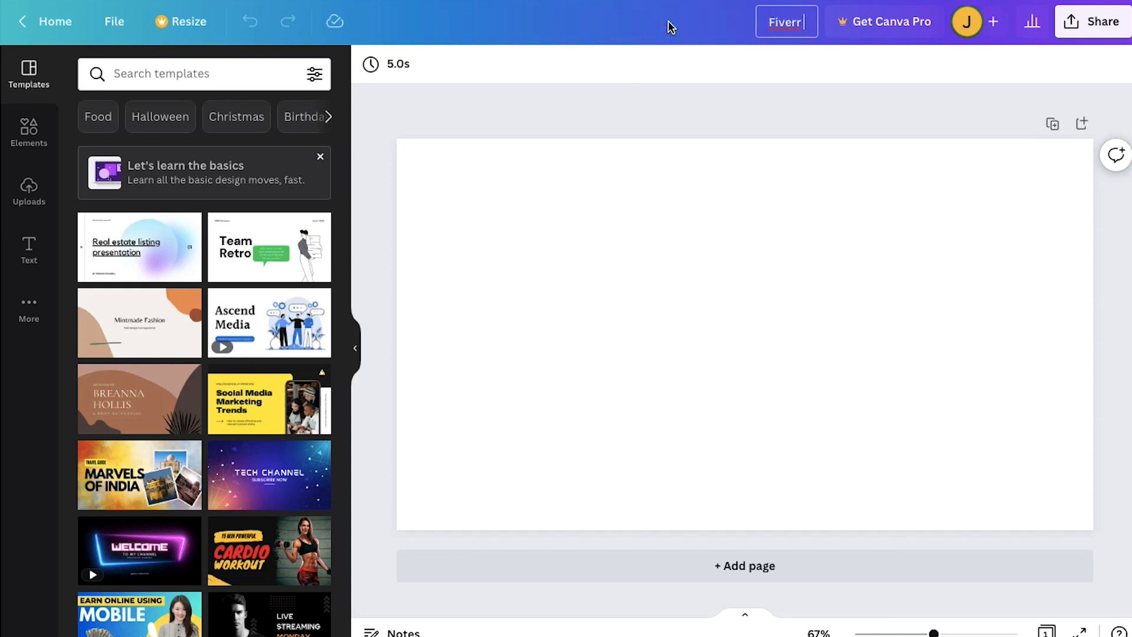
pyautogui.write(' Gig')
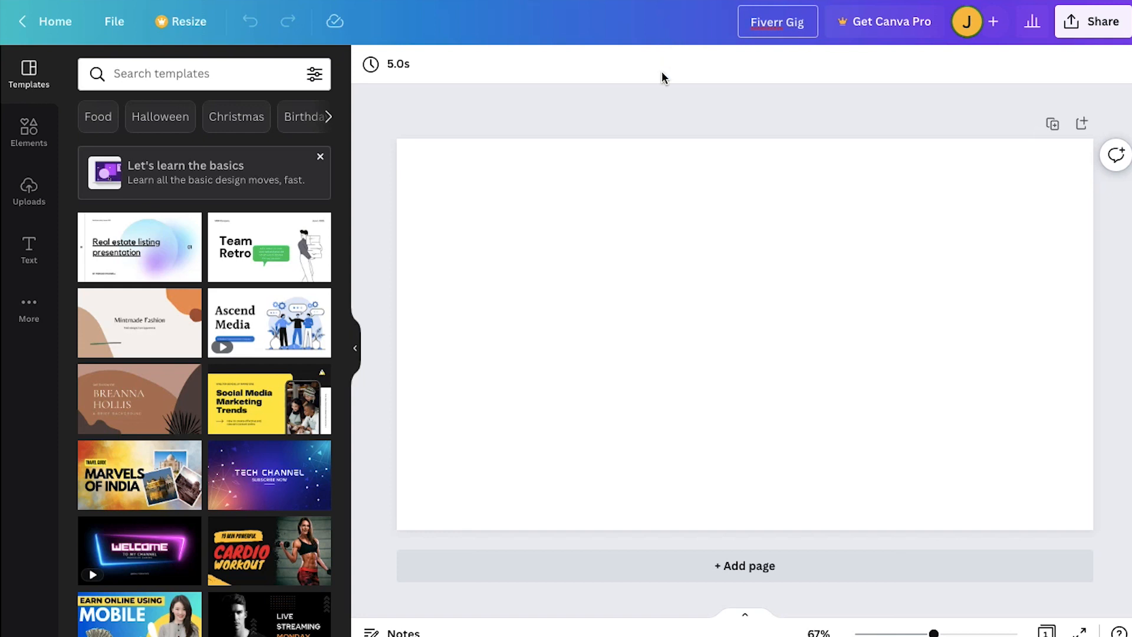
pyautogui.click(664, 104)
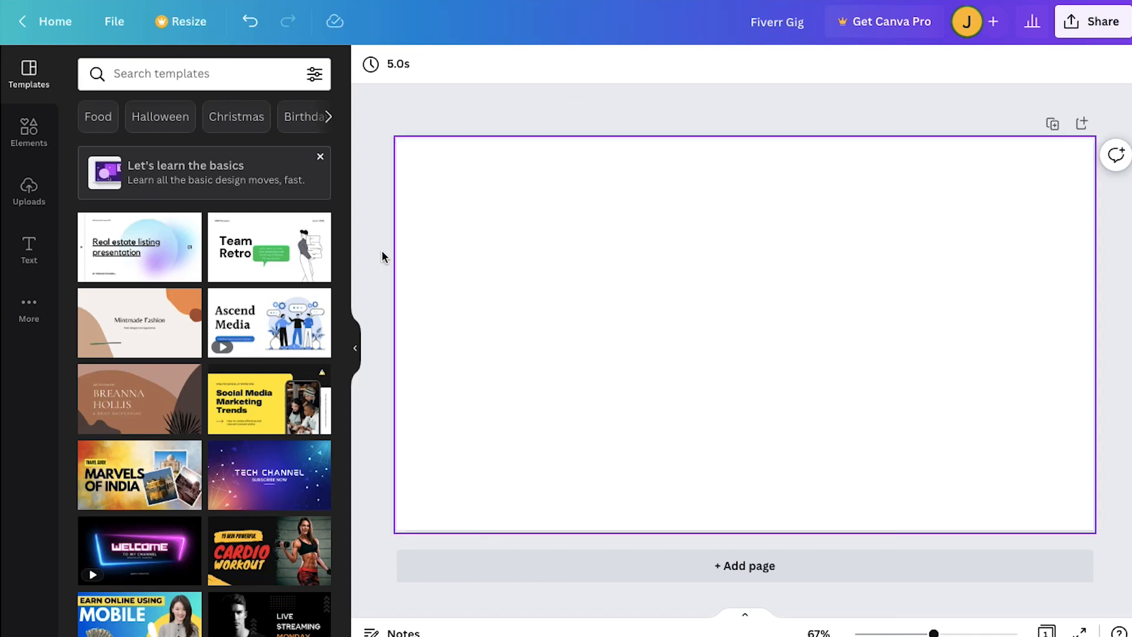
# - Browse the suggested templates for a layout that could suit the gig image
pyautogui.scroll(-3, 292, 277)
pyautogui.scroll(-5, 287, 283)
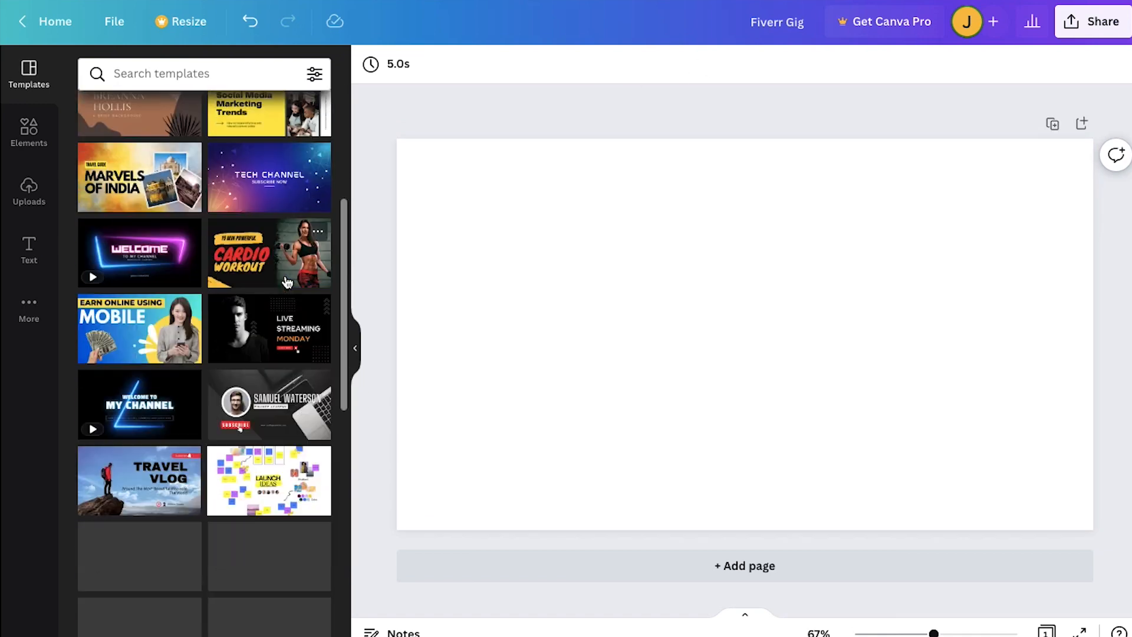
pyautogui.scroll(-4, 287, 283)
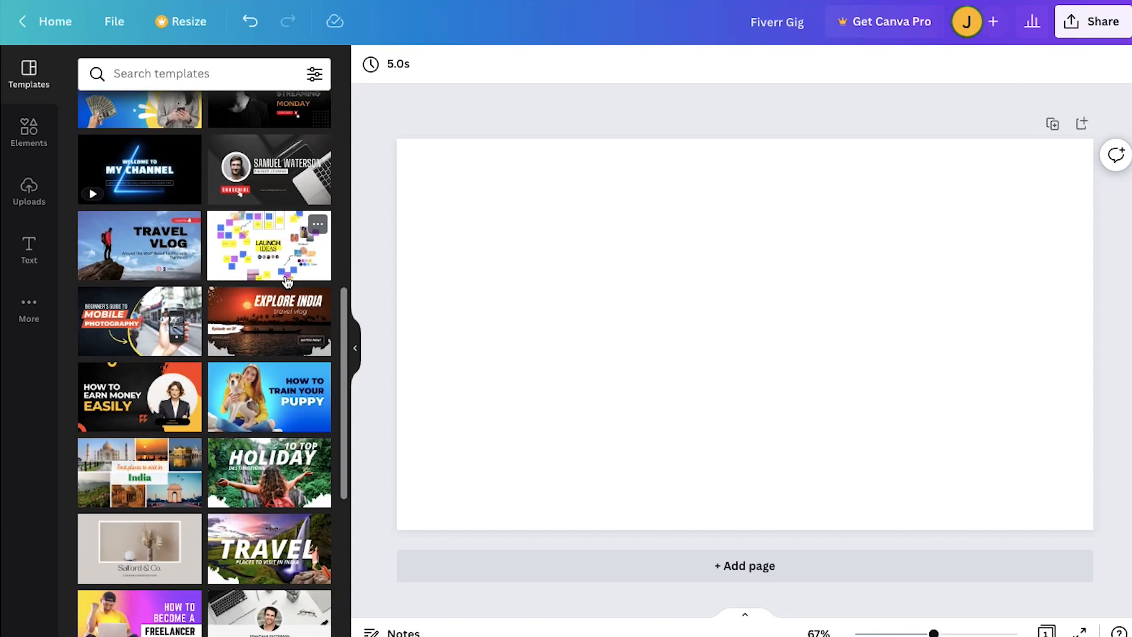
pyautogui.scroll(-4, 287, 282)
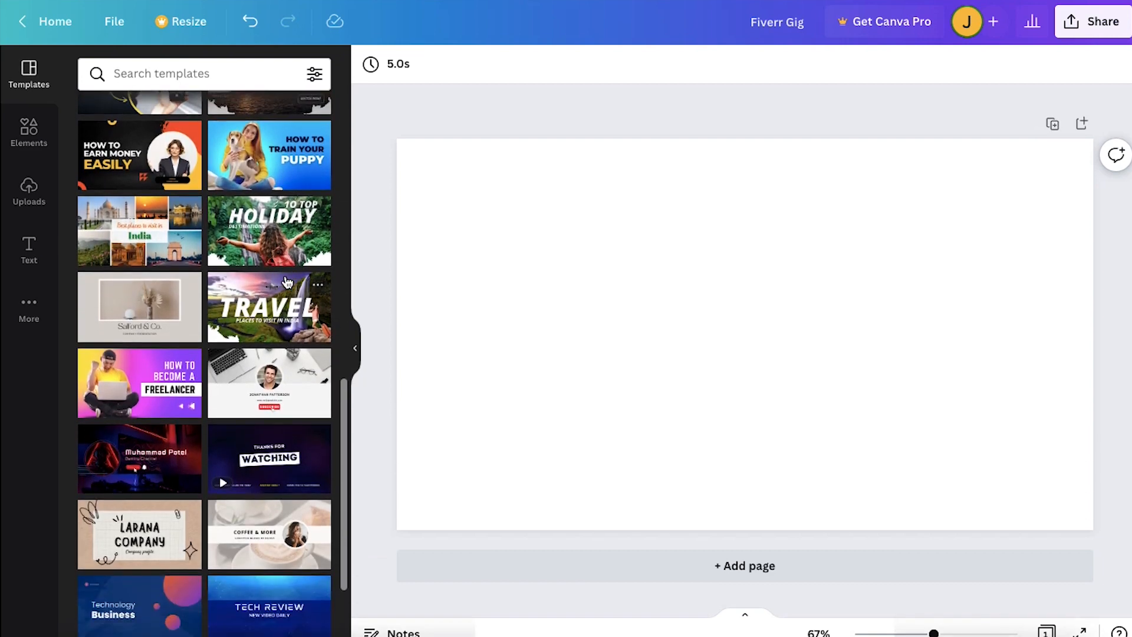
pyautogui.scroll(-1, 287, 281)
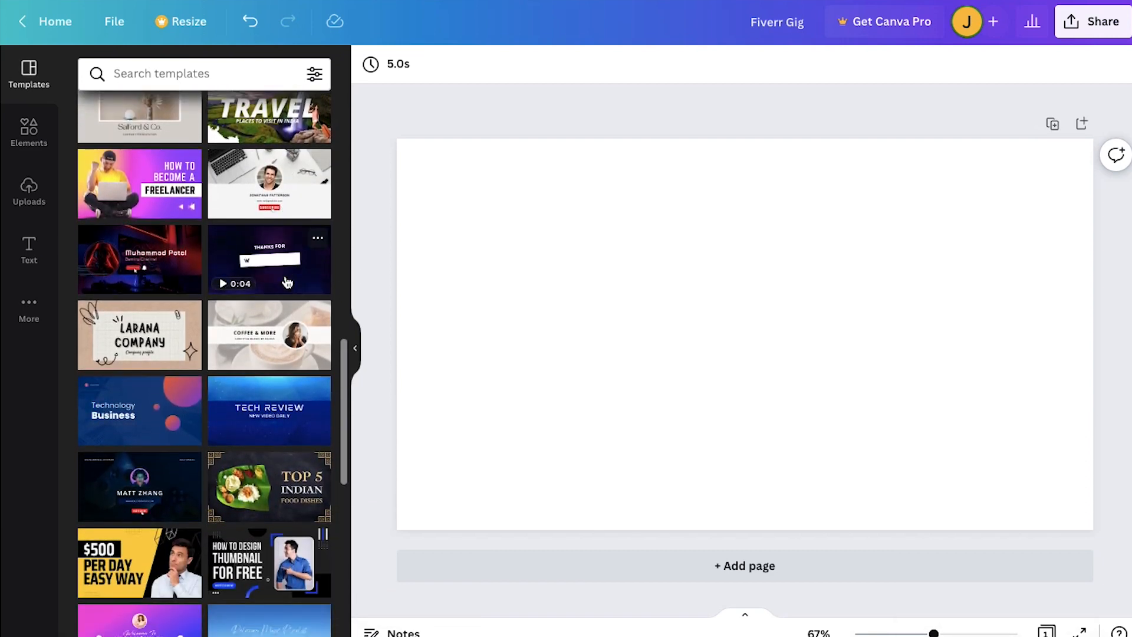
pyautogui.scroll(-2, 286, 279)
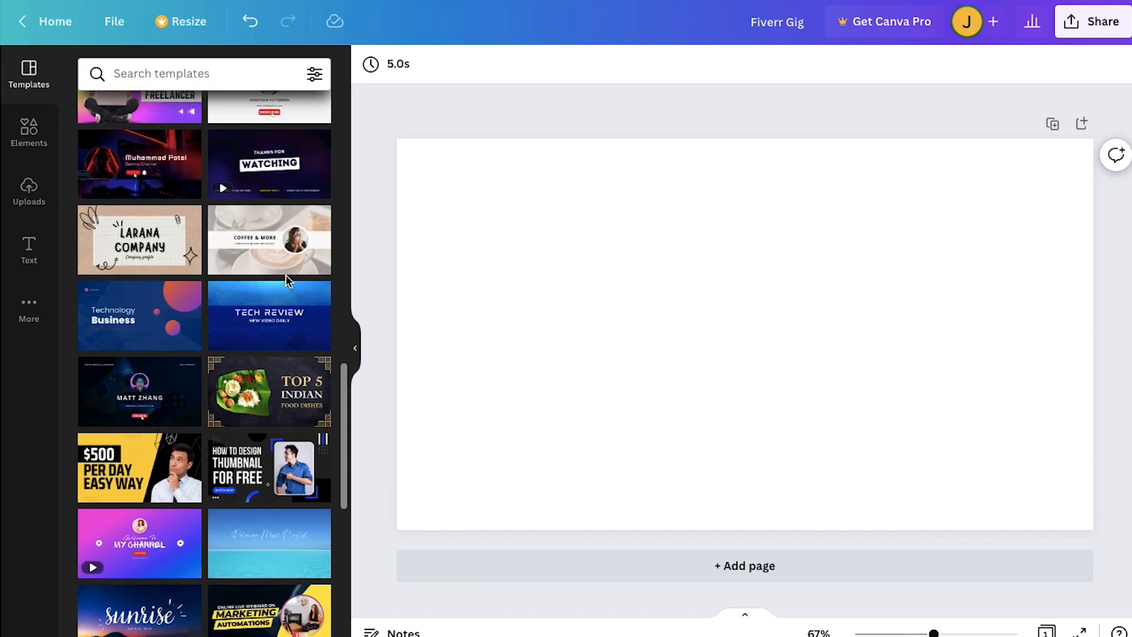
pyautogui.scroll(-1, 286, 274)
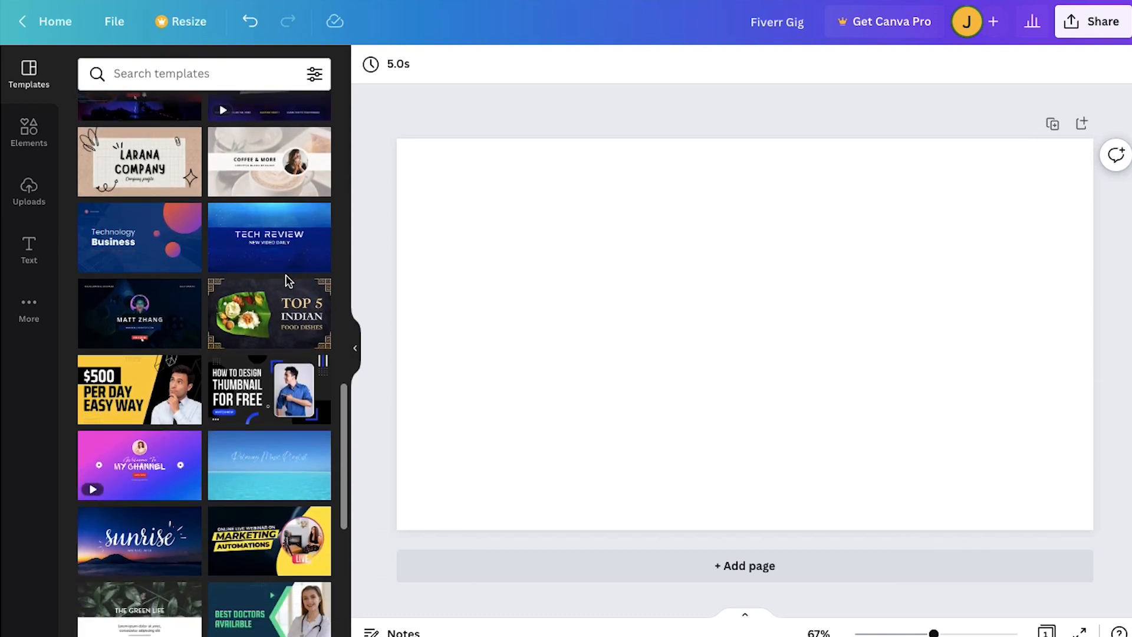
pyautogui.scroll(-1, 287, 282)
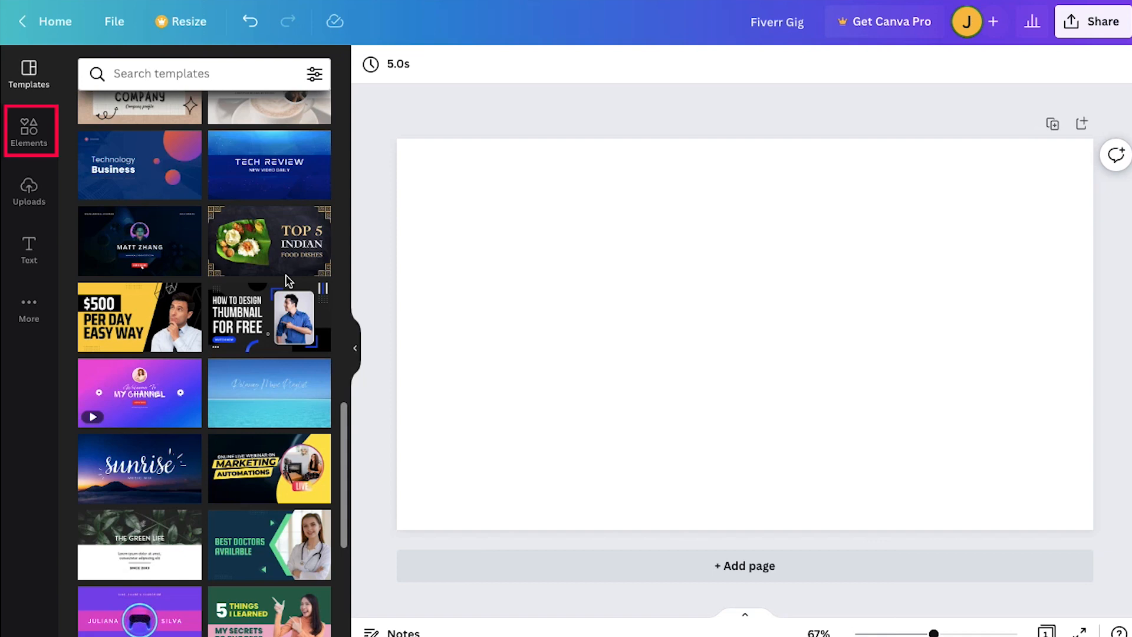
# - Search the design elements for "video editing"
pyautogui.click(48, 137)
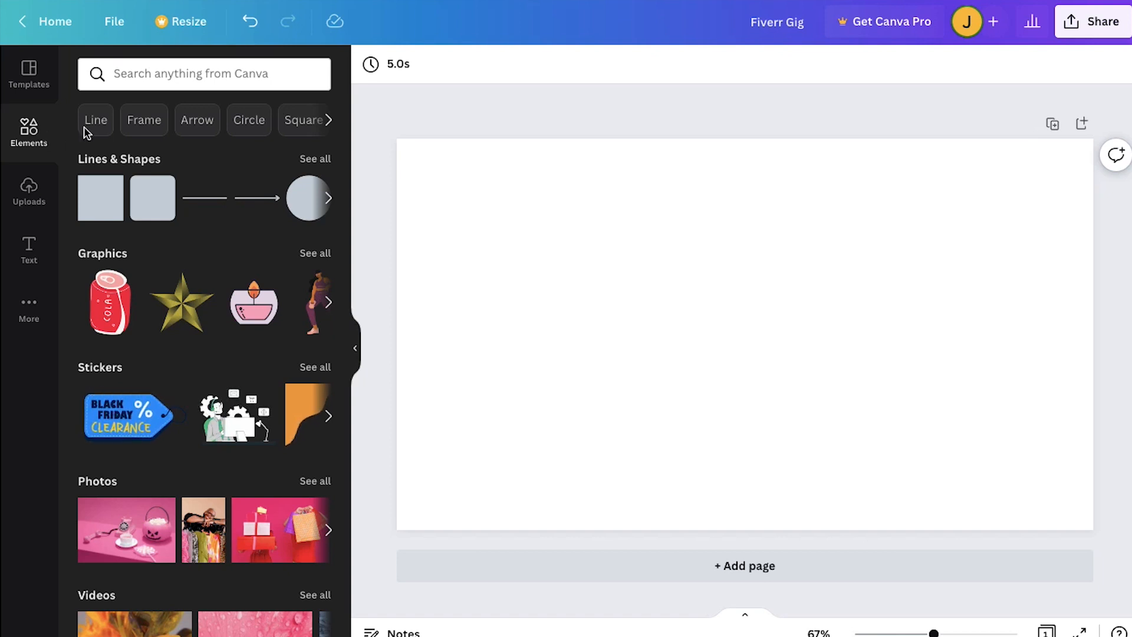
pyautogui.click(169, 78)
pyautogui.write('vid')
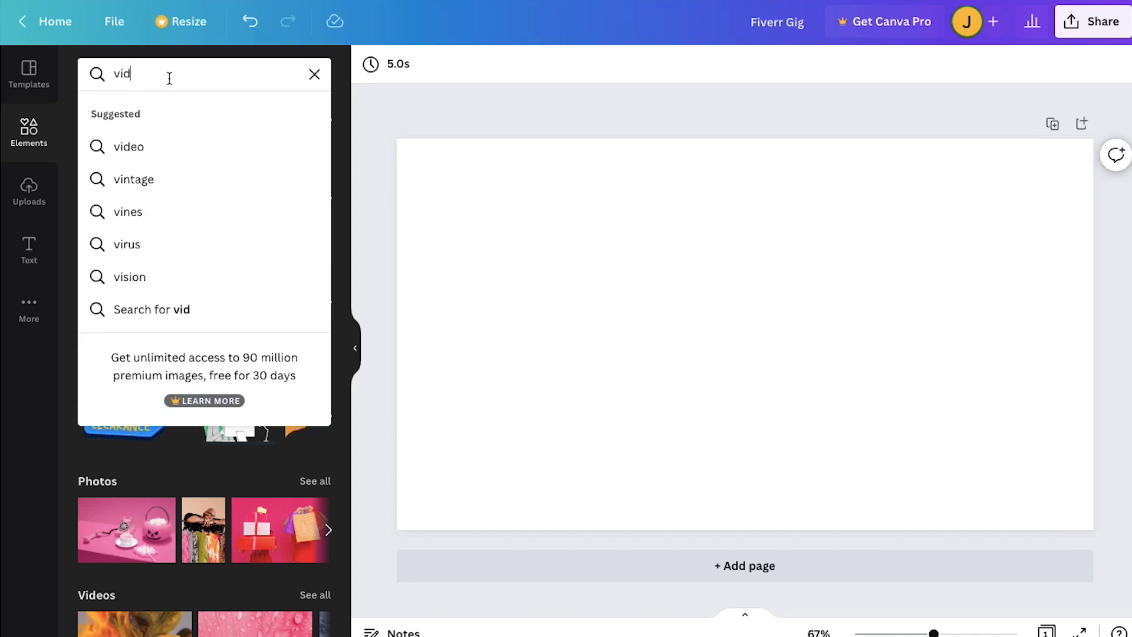
pyautogui.write('eo editing')
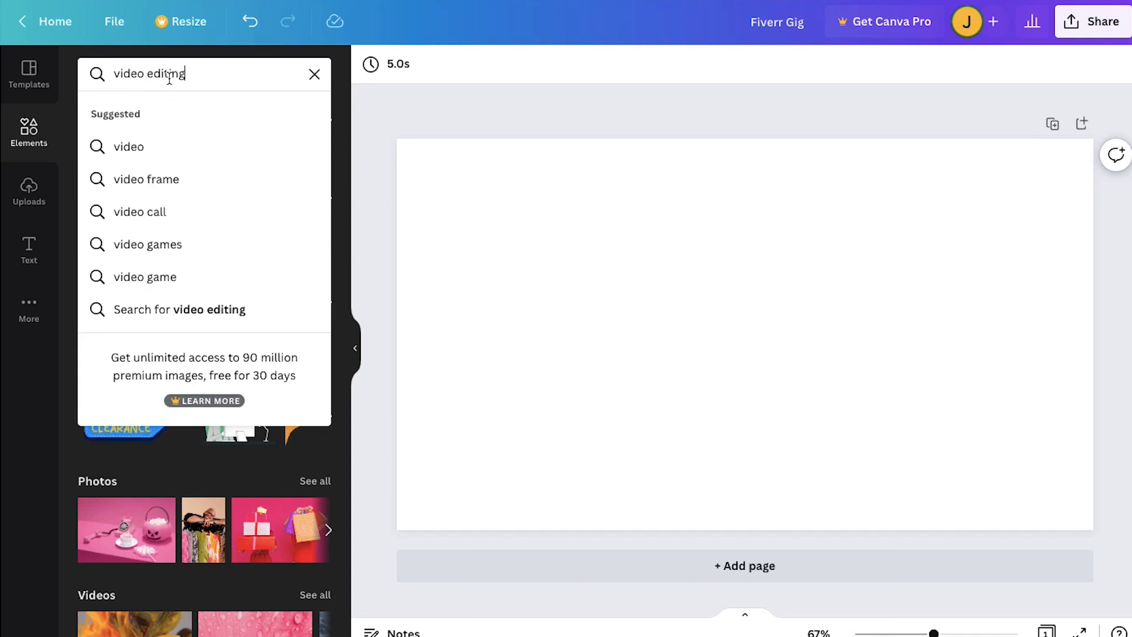
pyautogui.press('Return')
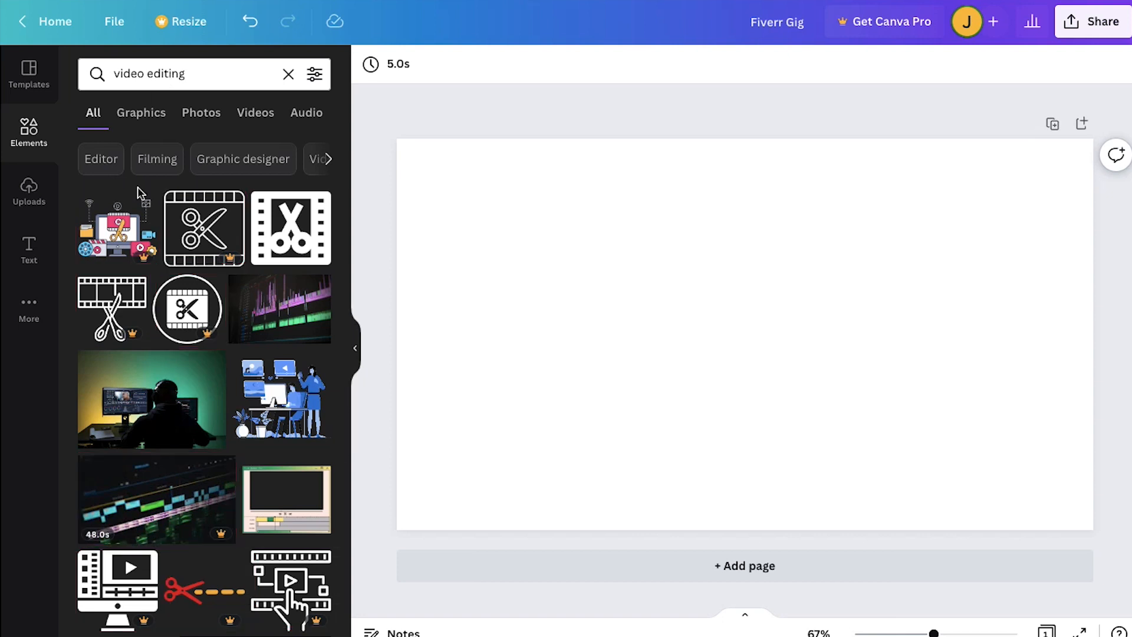
# - Add the photo of a person in a dark sweater working at an editing desk and enlarge it to cover the whole page
pyautogui.scroll(-3, 197, 305)
pyautogui.scroll(-6, 196, 305)
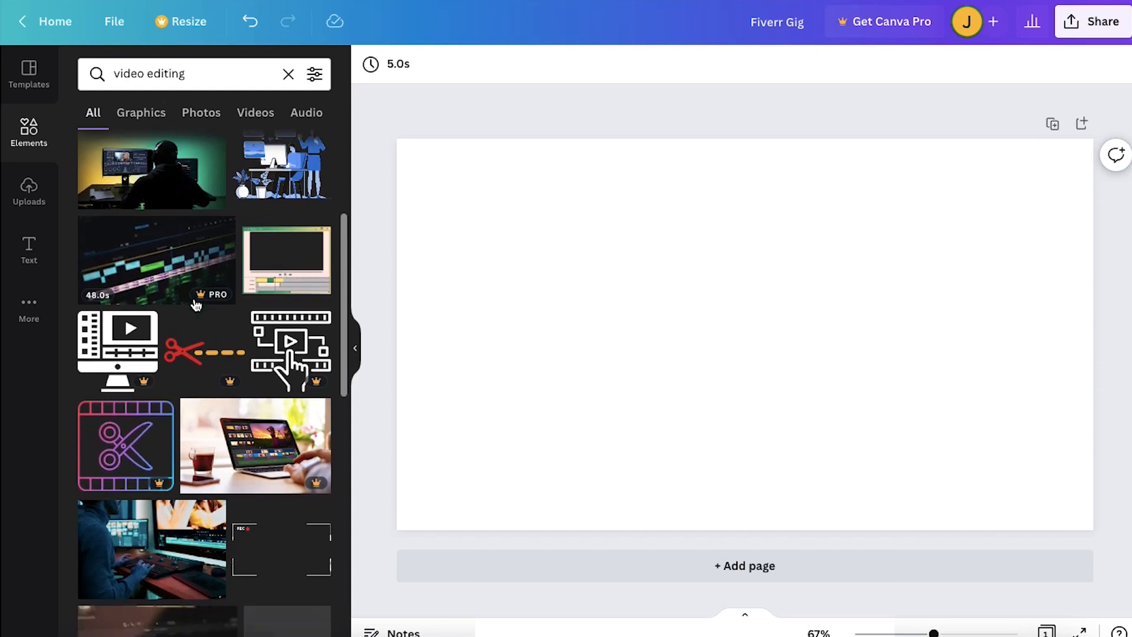
pyautogui.scroll(-2, 196, 305)
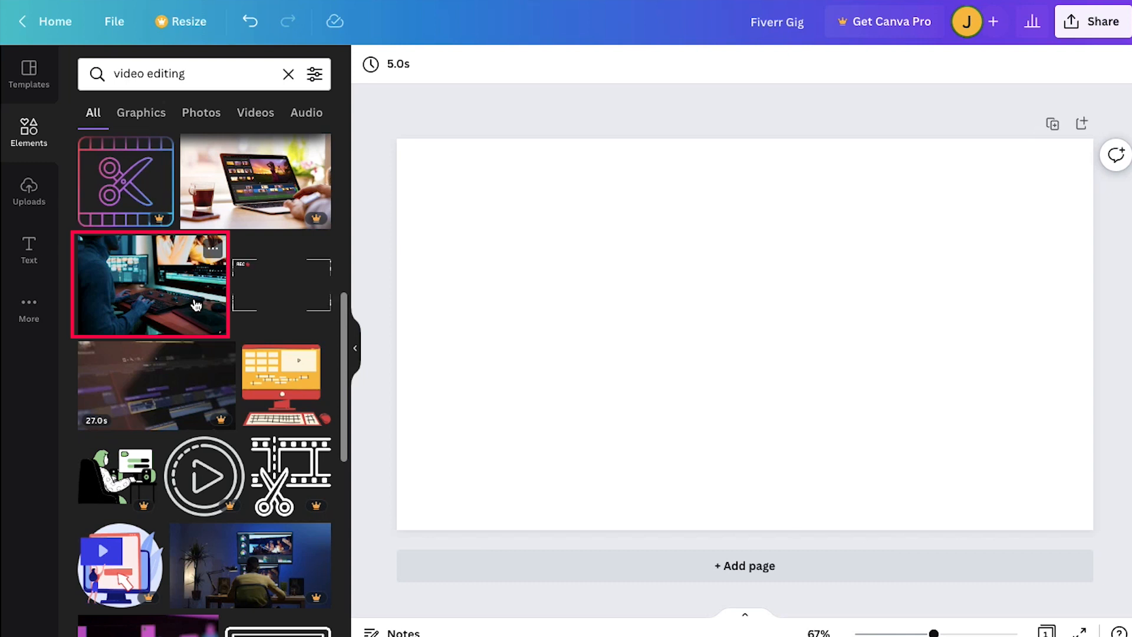
pyautogui.click(196, 305)
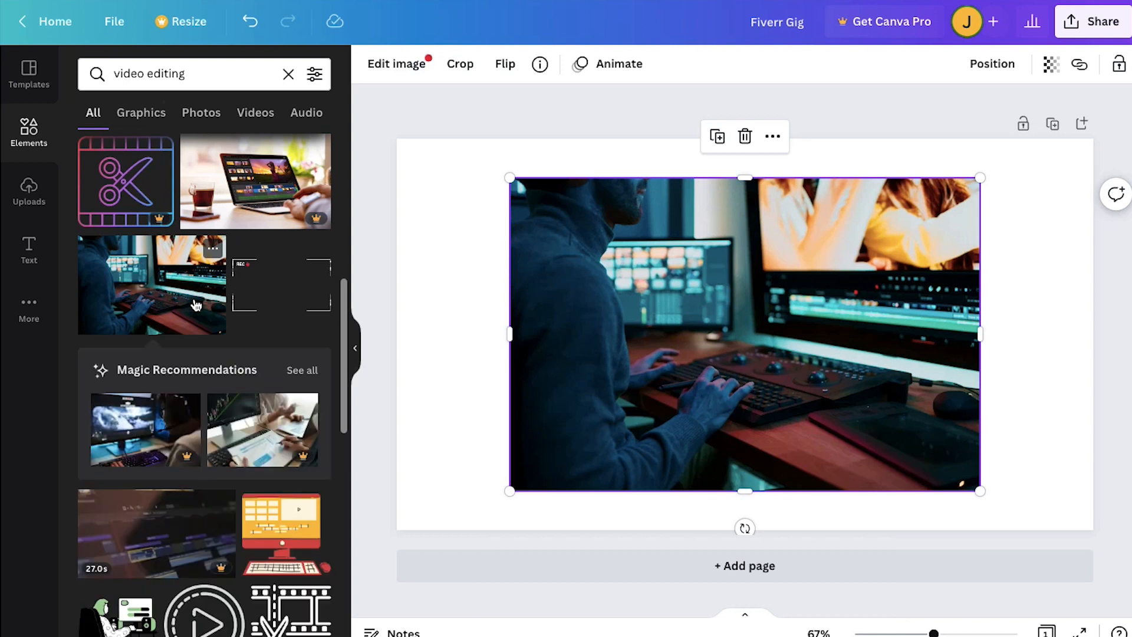
pyautogui.moveTo(980, 491); pyautogui.dragTo(1102, 546)
pyautogui.moveTo(509, 178); pyautogui.dragTo(388, 112)
pyautogui.click(373, 156)
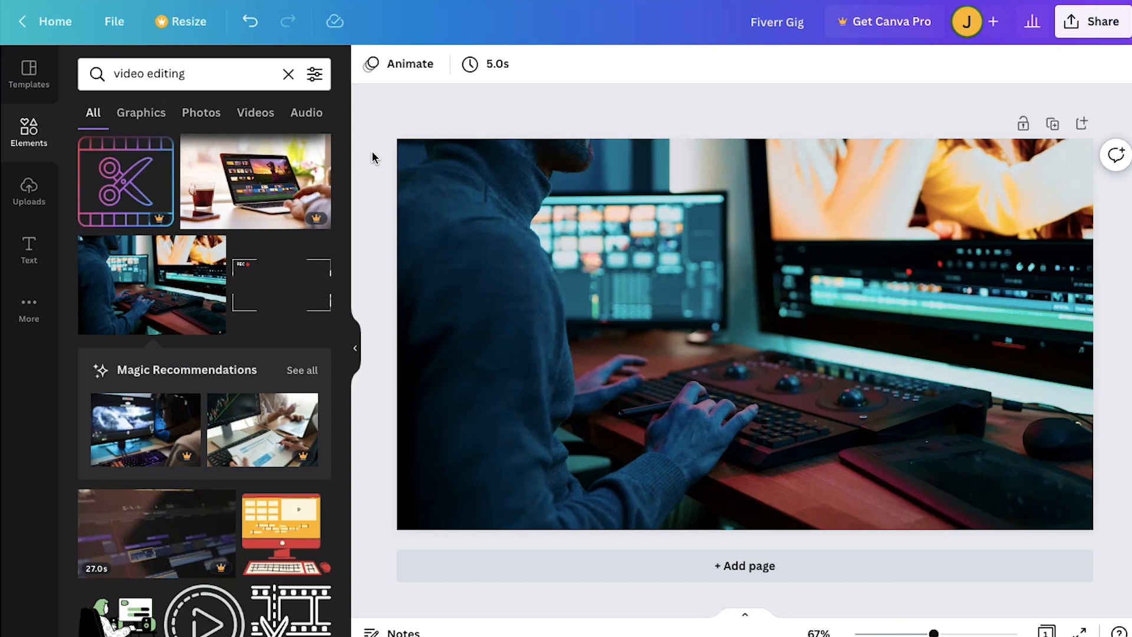
# - Examine the full set of image adjustments and the filters available for the background photo
pyautogui.click(456, 193)
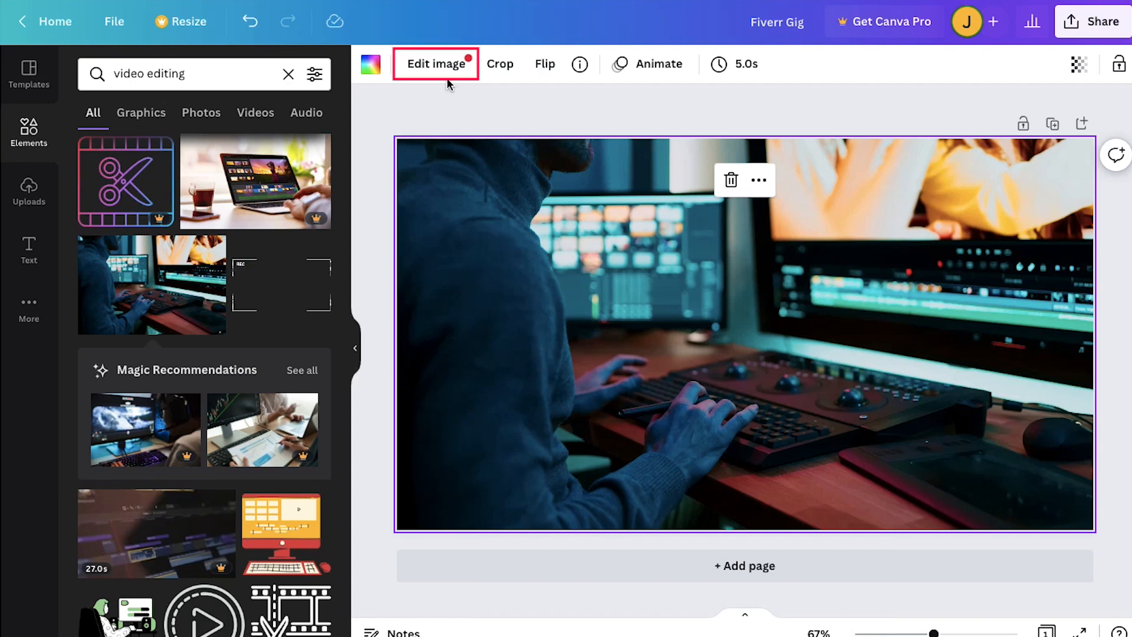
pyautogui.click(446, 61)
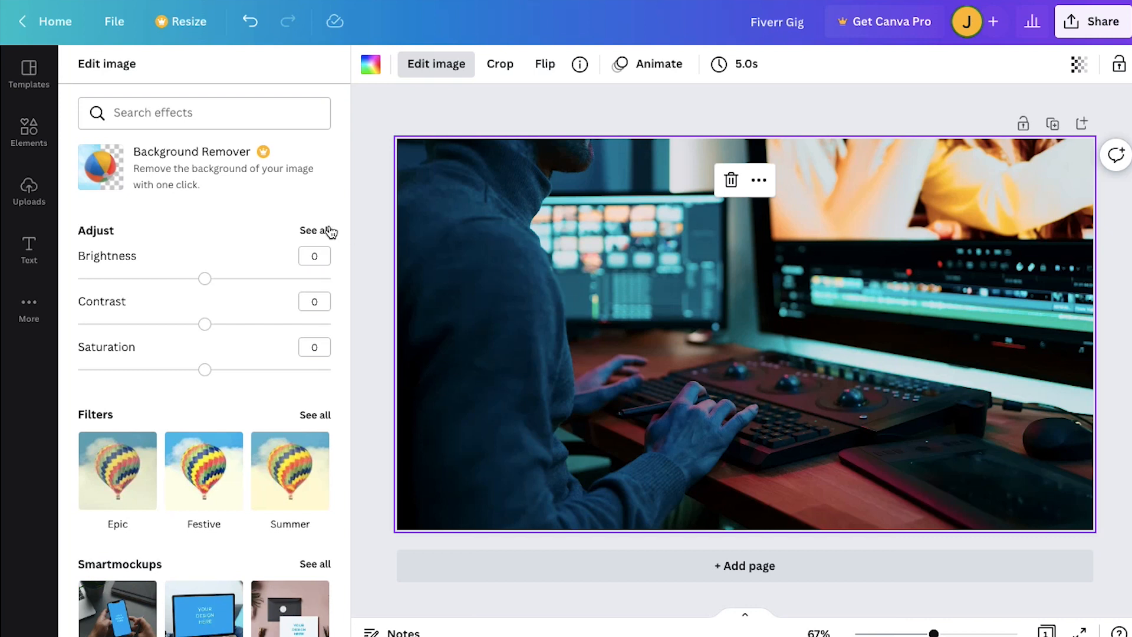
pyautogui.click(331, 231)
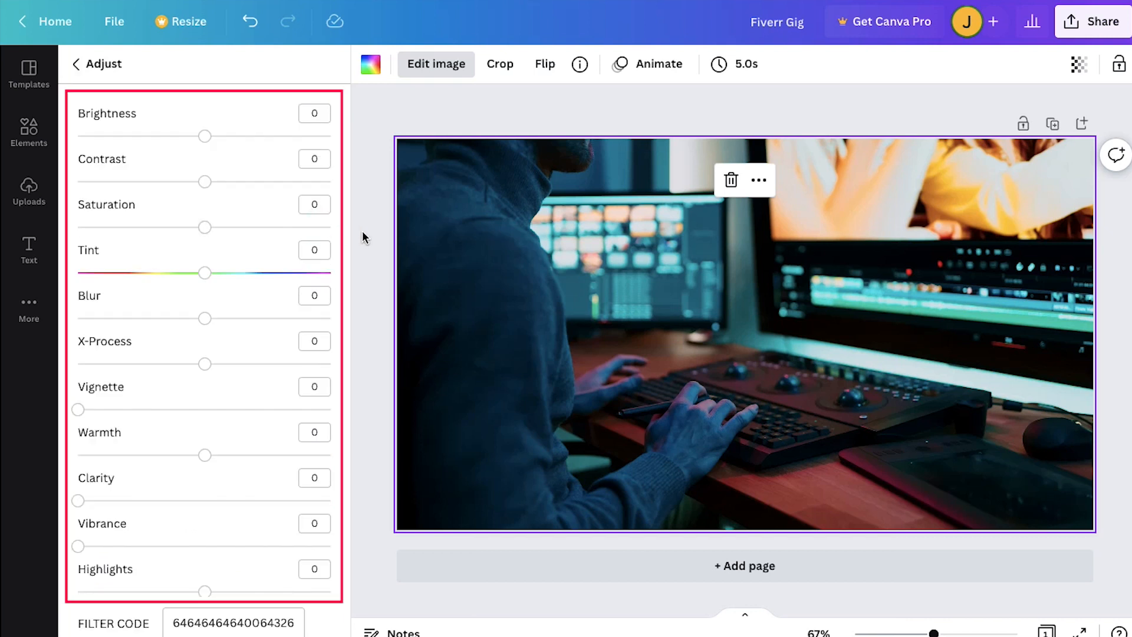
pyautogui.click(80, 64)
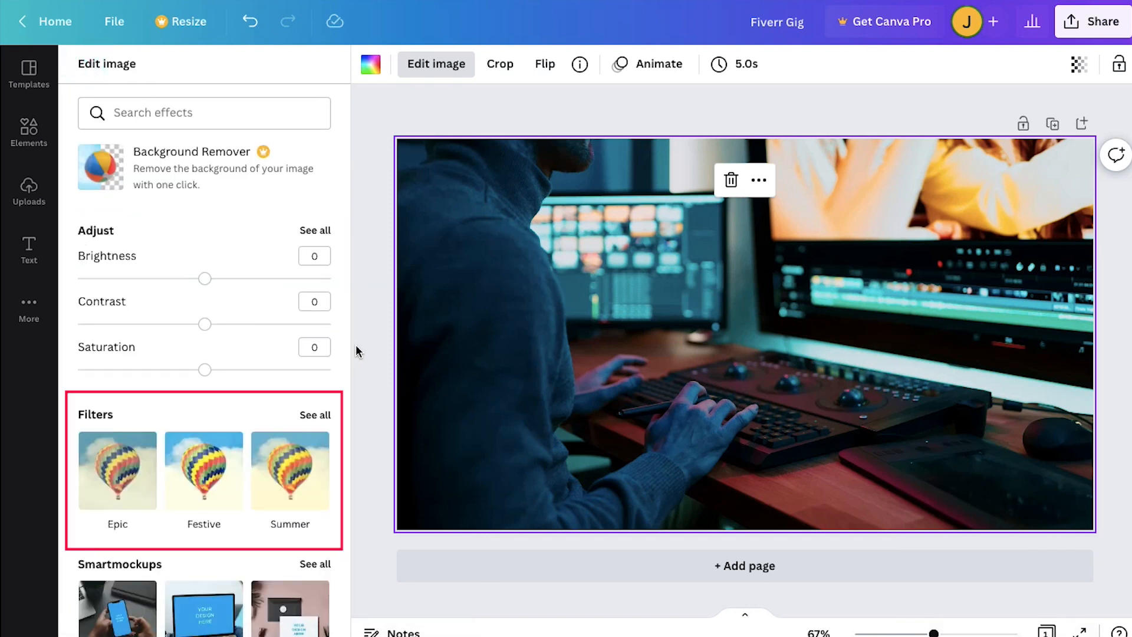
pyautogui.click(328, 416)
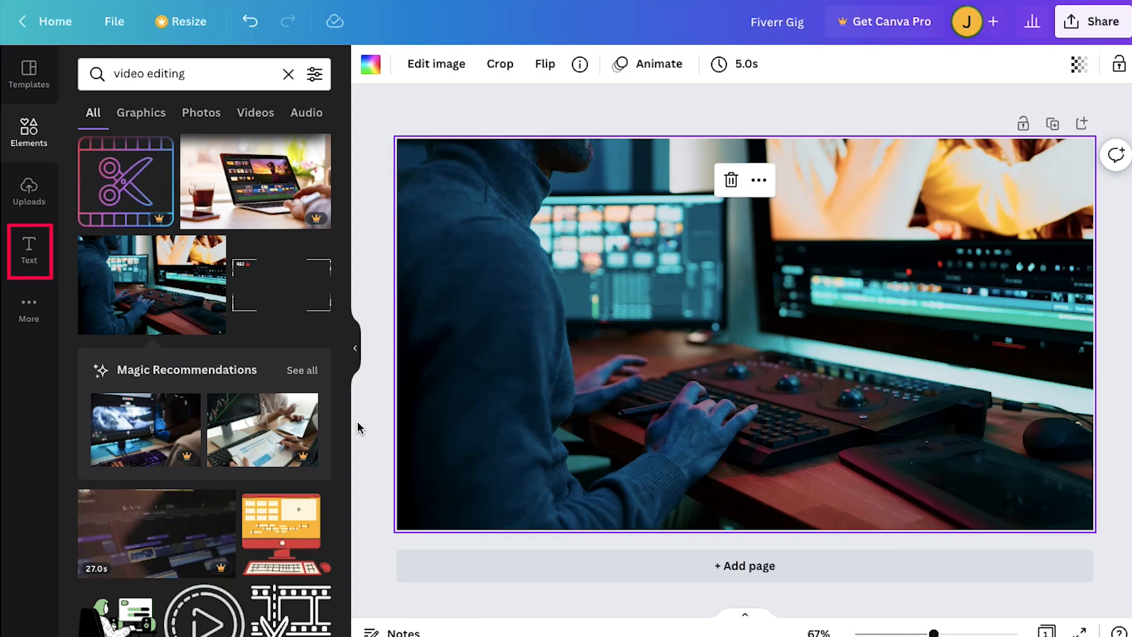
# - Add the yellow "HUGE SALE" font combination over the background photo and select its "HUGE" line
pyautogui.click(34, 253)
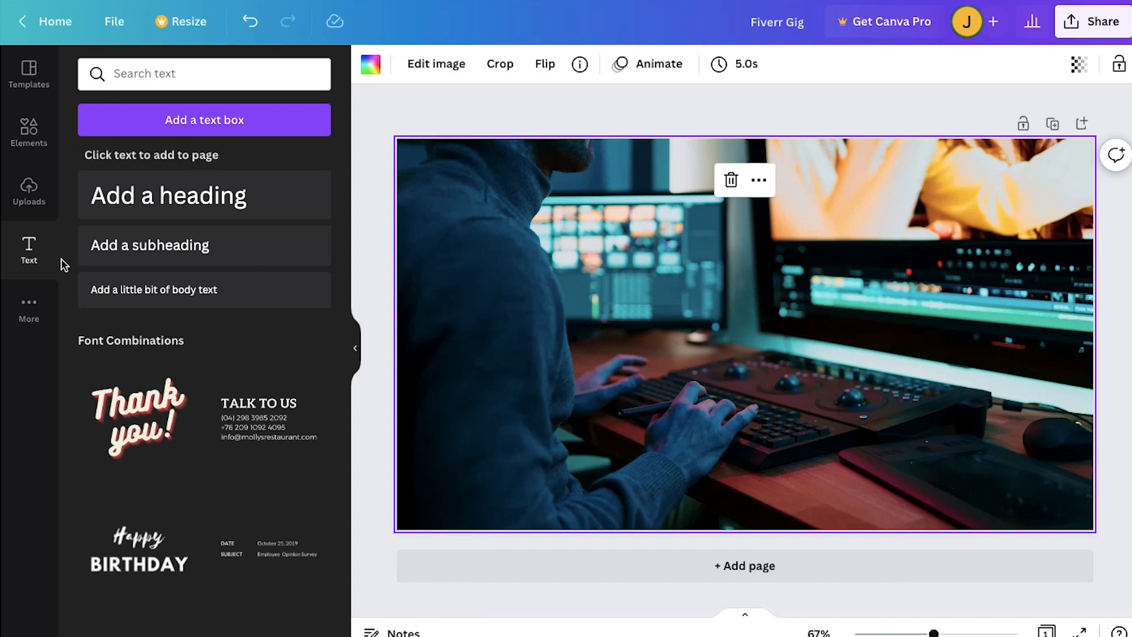
pyautogui.scroll(-5, 64, 265)
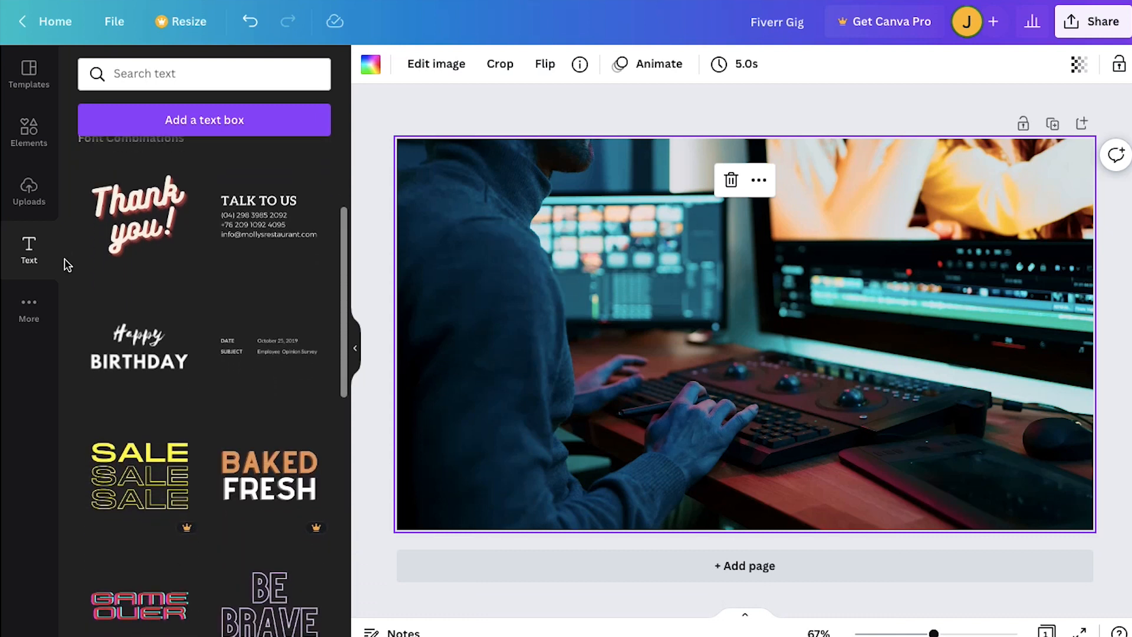
pyautogui.scroll(-5, 64, 265)
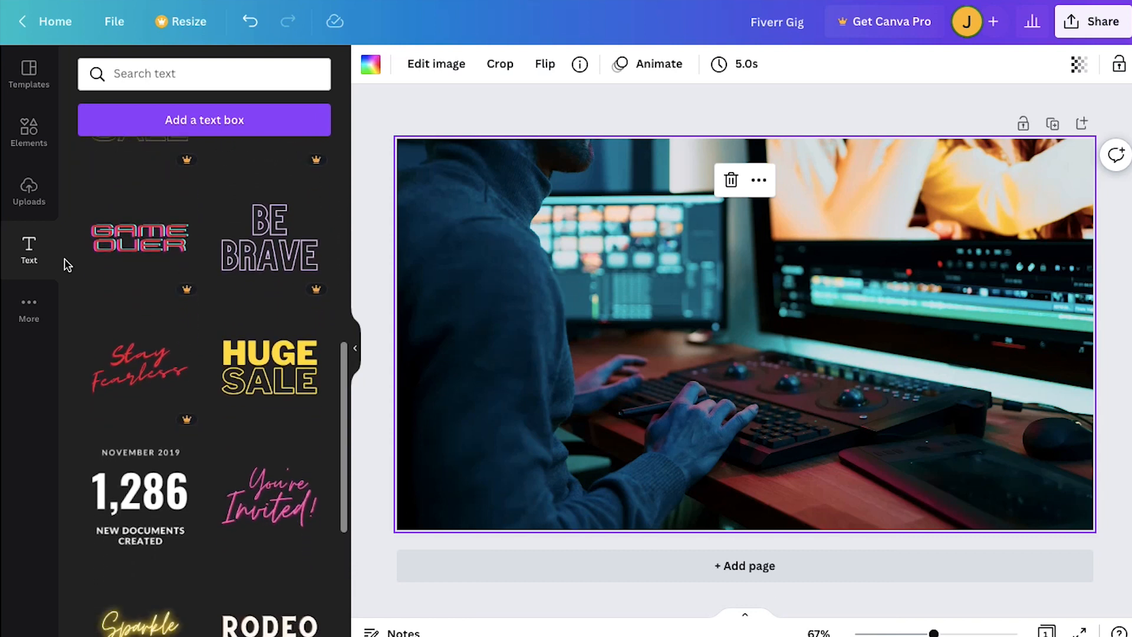
pyautogui.click(258, 349)
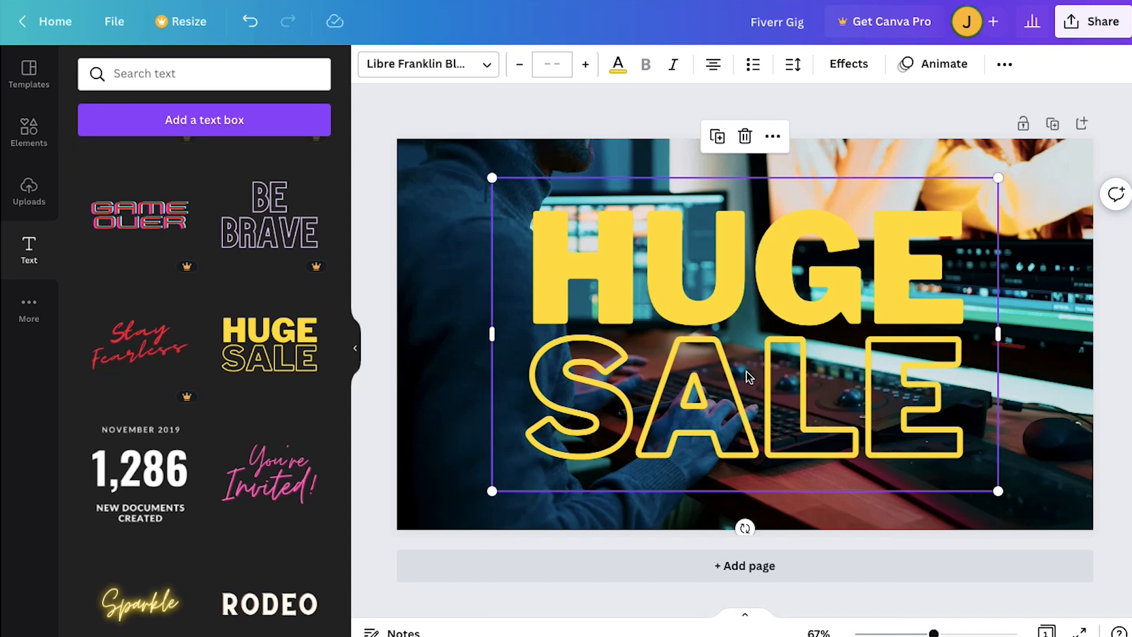
pyautogui.click(483, 282)
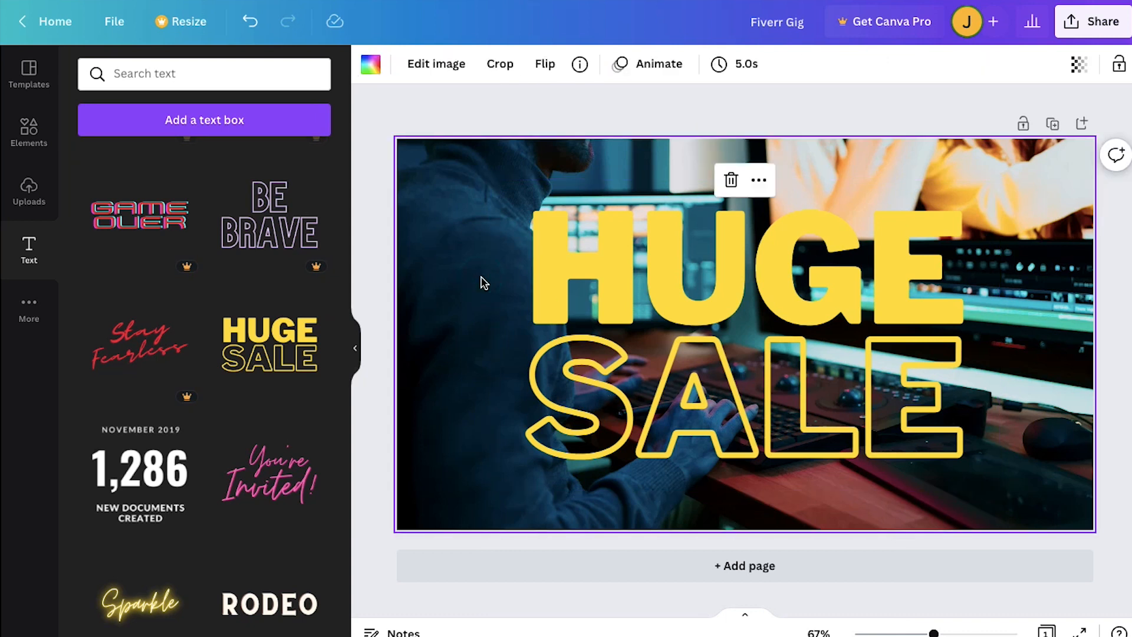
pyautogui.click(679, 344)
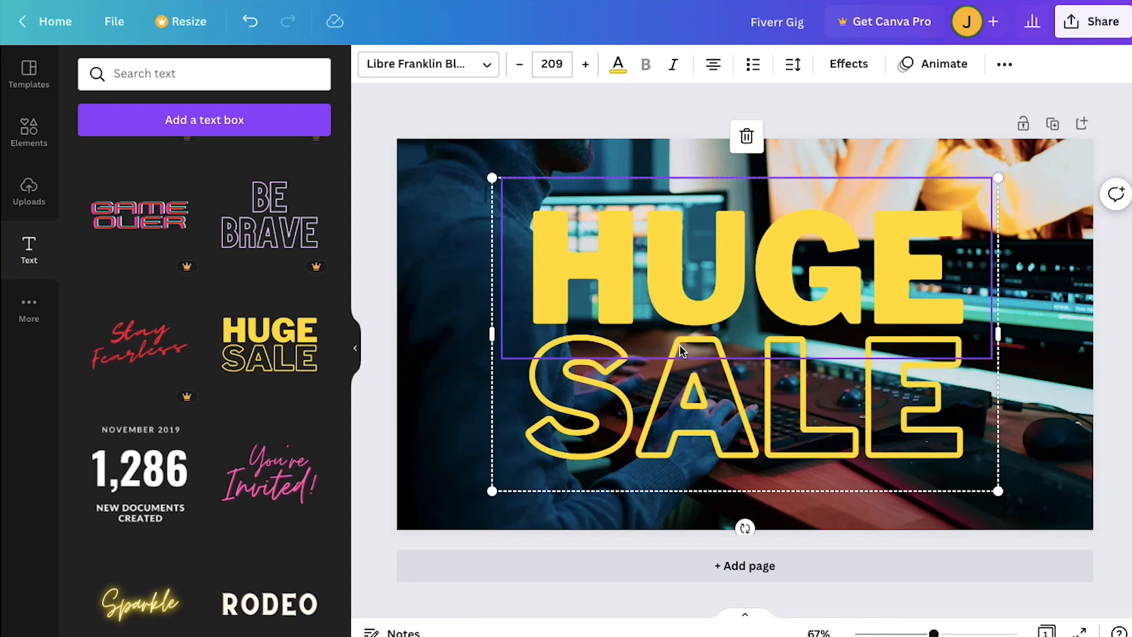
# - Ungroup the "HUGE SALE" text and move its "SALE" line down to the lower part of the page
pyautogui.rightClick(684, 354)
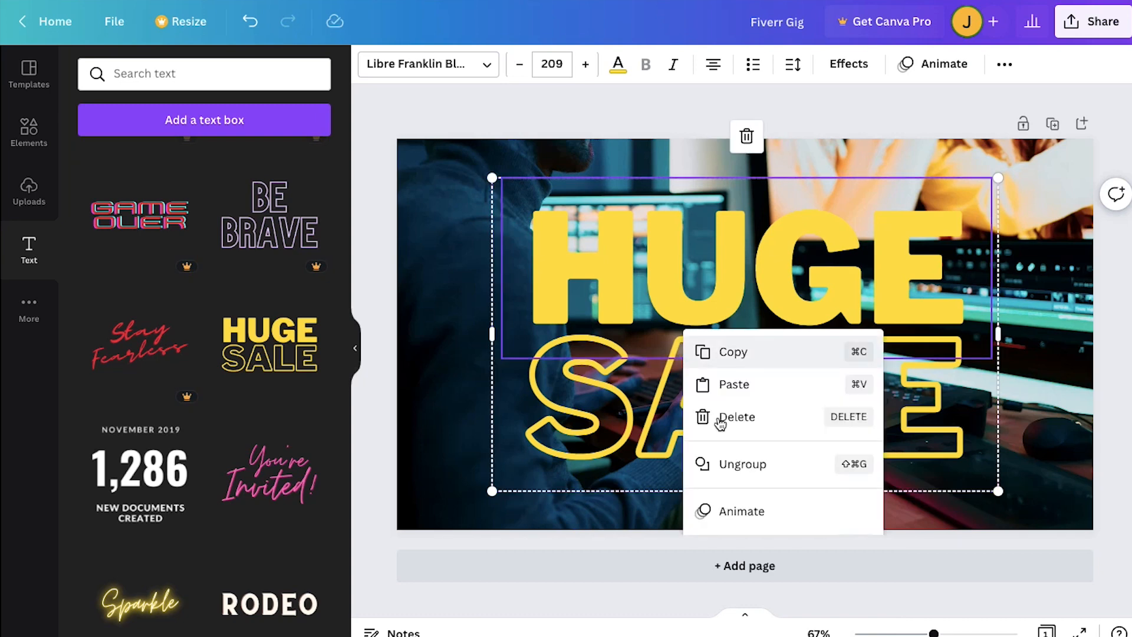
pyautogui.click(736, 464)
pyautogui.click(735, 409)
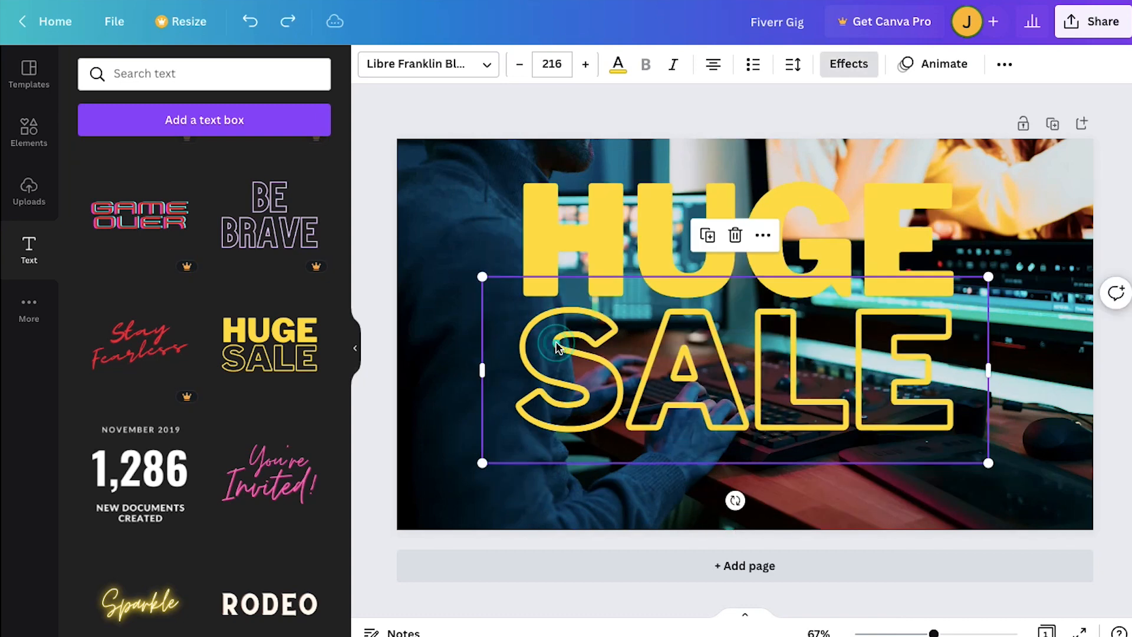
pyautogui.moveTo(736, 409); pyautogui.dragTo(730, 486)
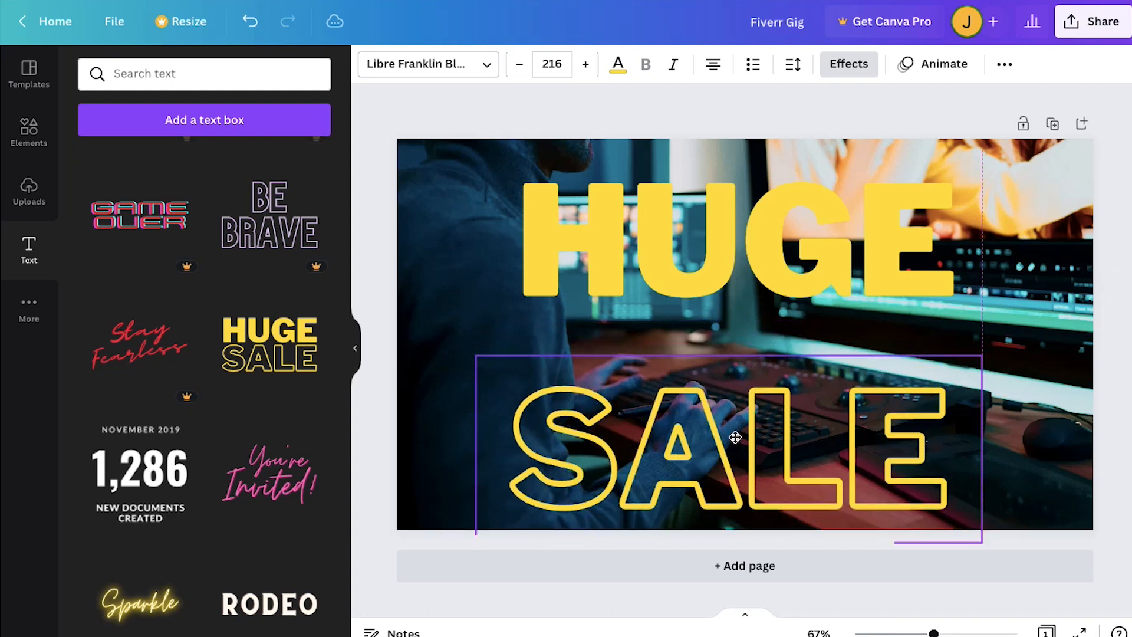
# - Replace the text "HUGE" with "VIDEO"
pyautogui.click(700, 228)
pyautogui.click(701, 230)
pyautogui.doubleClick(702, 230)
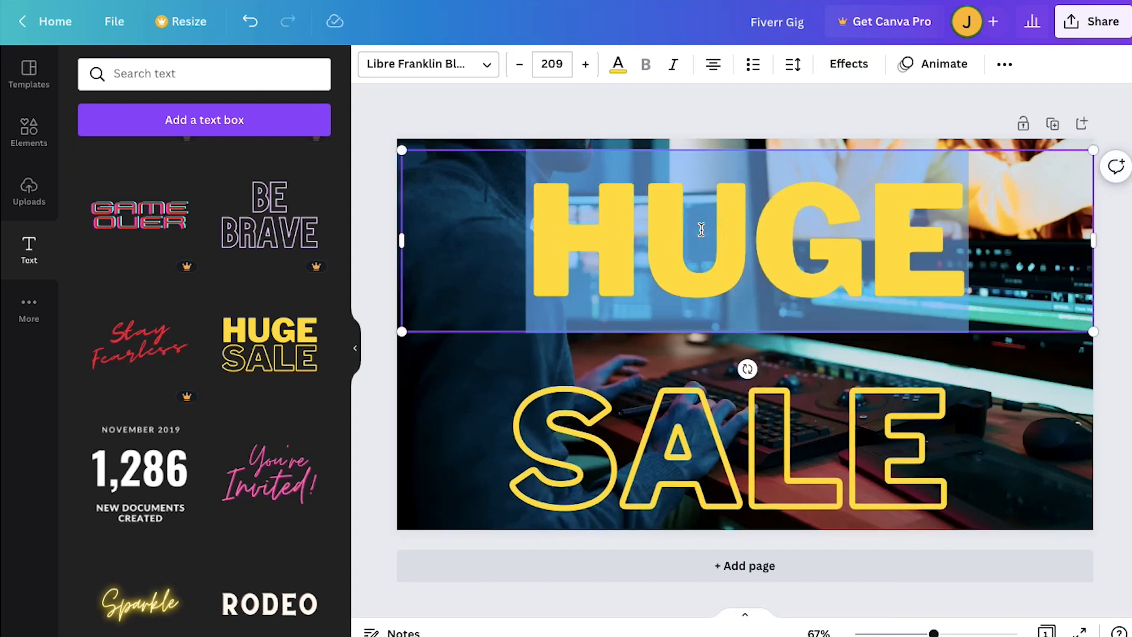
pyautogui.write('VI')
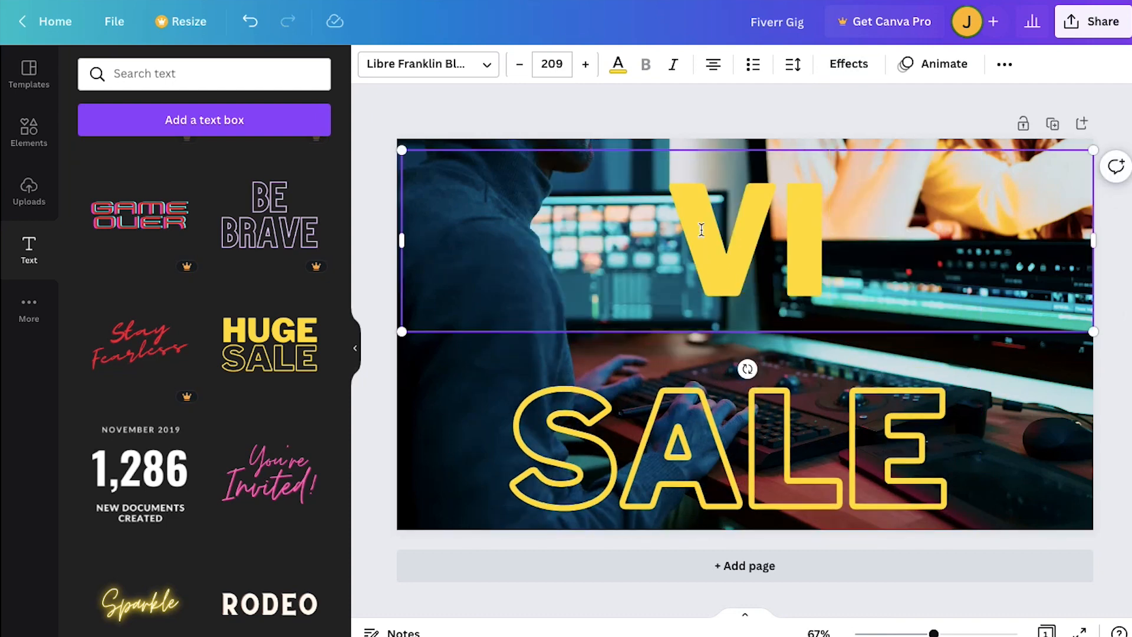
pyautogui.write('DEO')
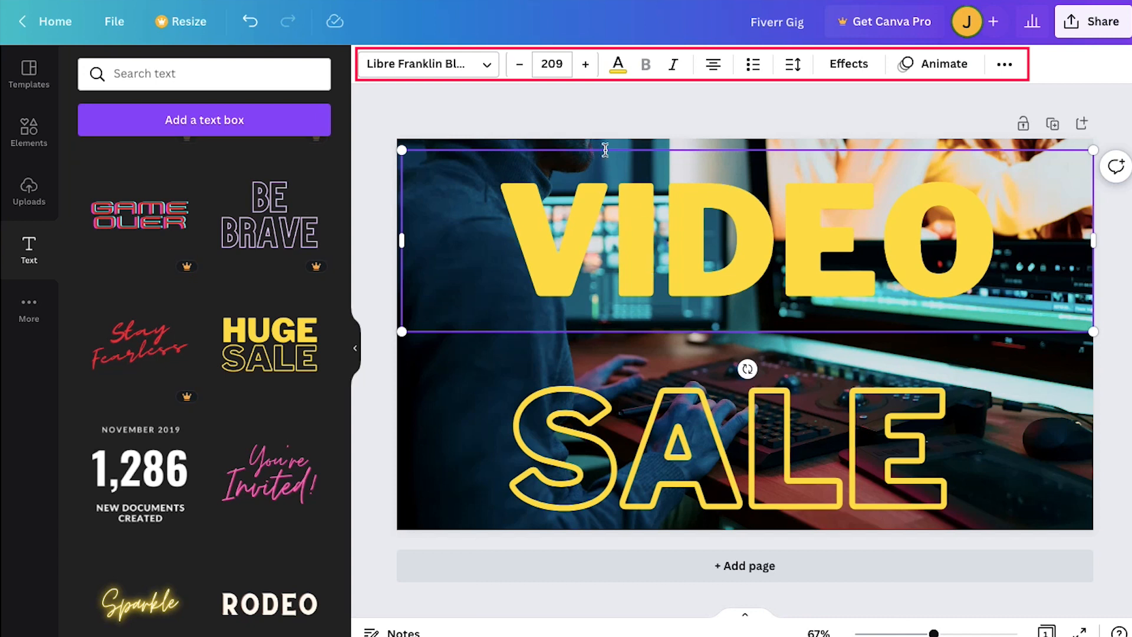
# - Set the "VIDEO" text to font size 80 and move it to the upper-left area of the page
pyautogui.click(552, 64)
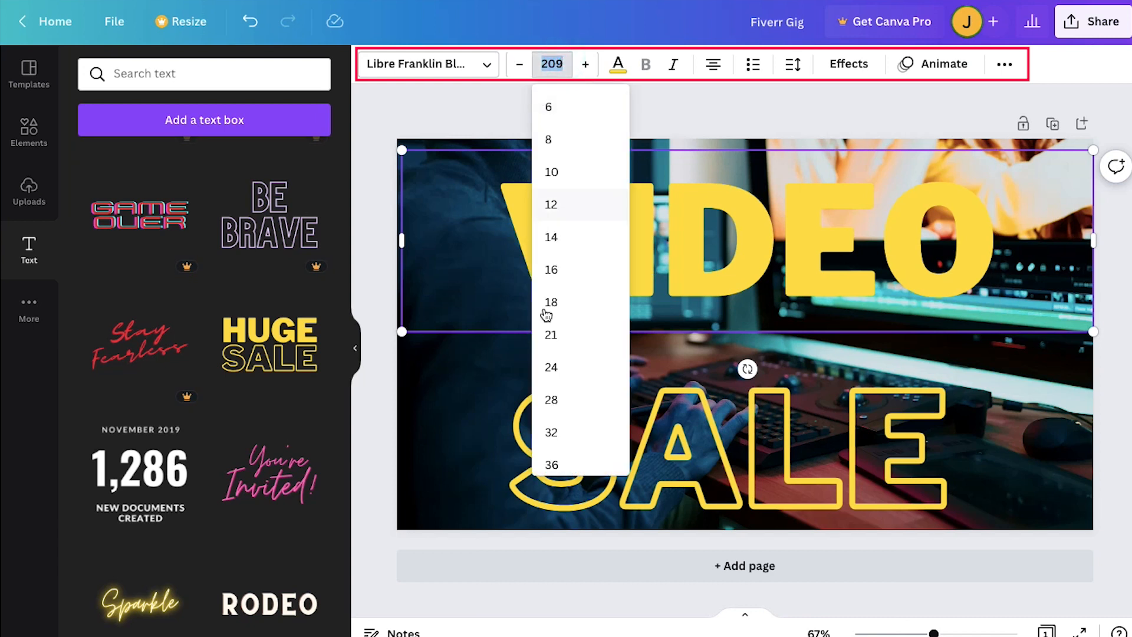
pyautogui.scroll(-5, 546, 315)
pyautogui.click(559, 356)
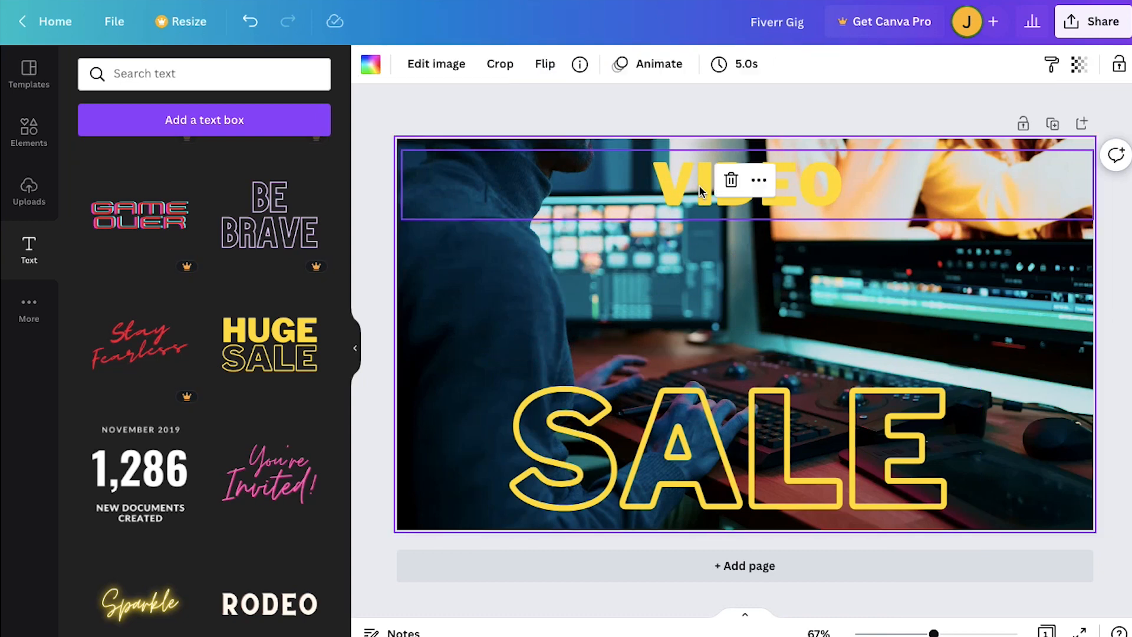
pyautogui.moveTo(699, 185); pyautogui.dragTo(500, 180)
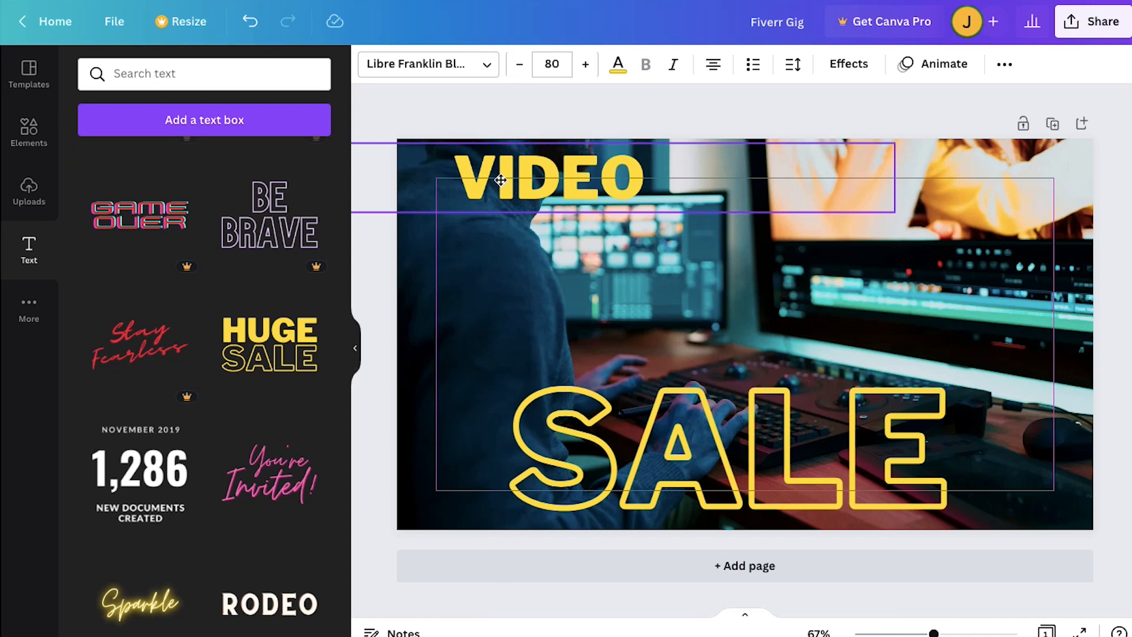
pyautogui.moveTo(500, 180); pyautogui.dragTo(501, 180)
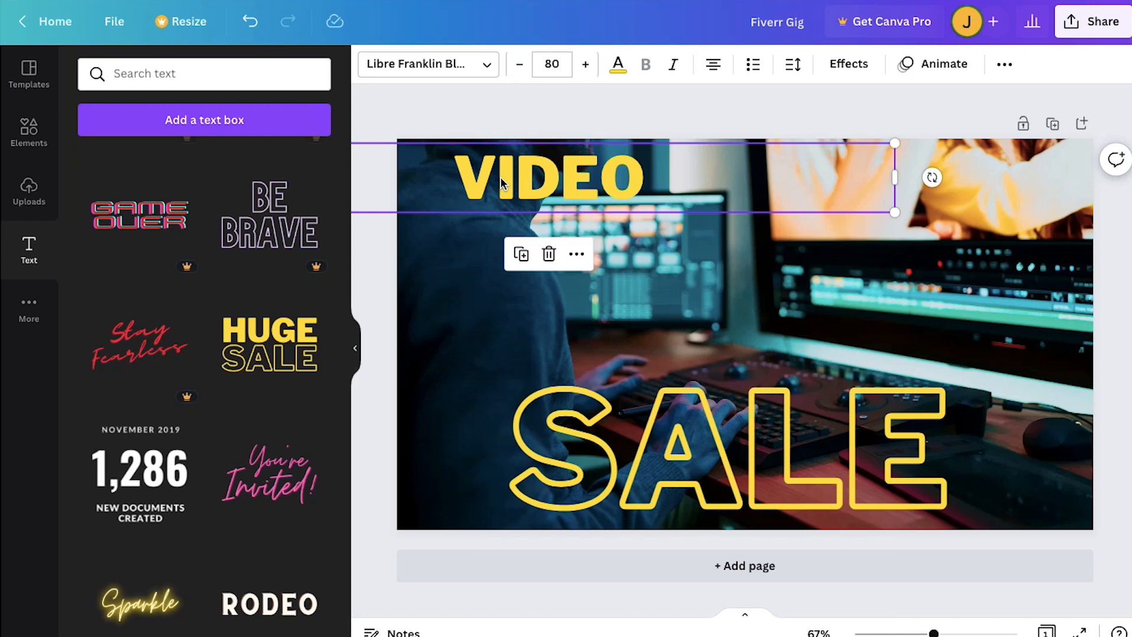
# - Widen the "SALE" text box to span the page width and replace its text with "EDITING"
pyautogui.click(673, 436)
pyautogui.moveTo(984, 448); pyautogui.dragTo(1100, 447)
pyautogui.moveTo(474, 448); pyautogui.dragTo(397, 438)
pyautogui.click(646, 441)
pyautogui.doubleClick(646, 441)
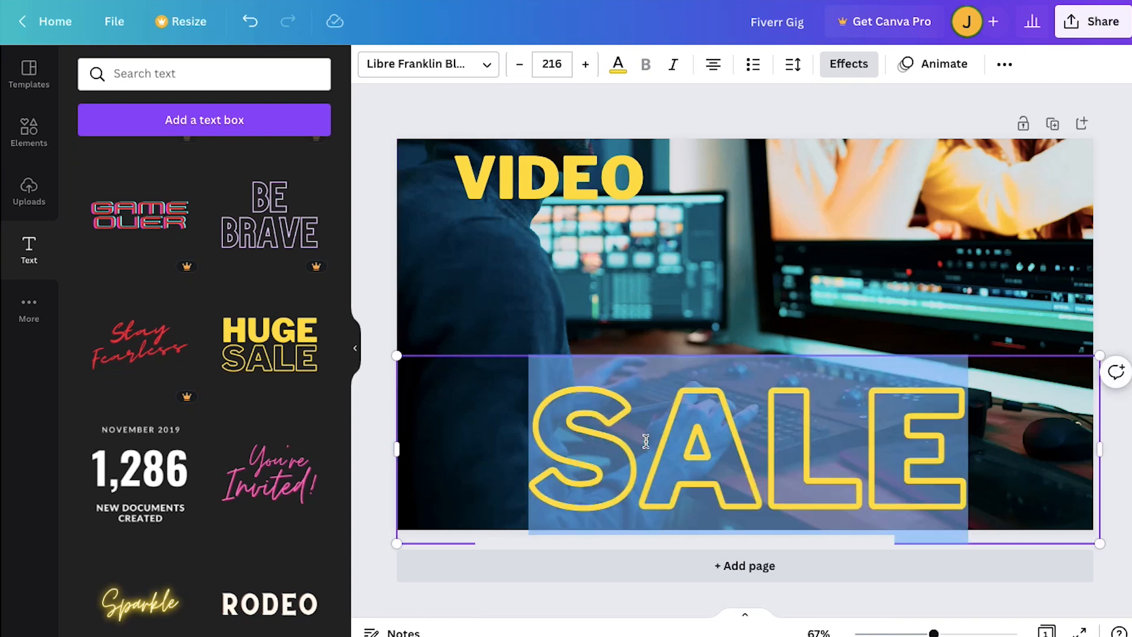
pyautogui.write('EDITI')
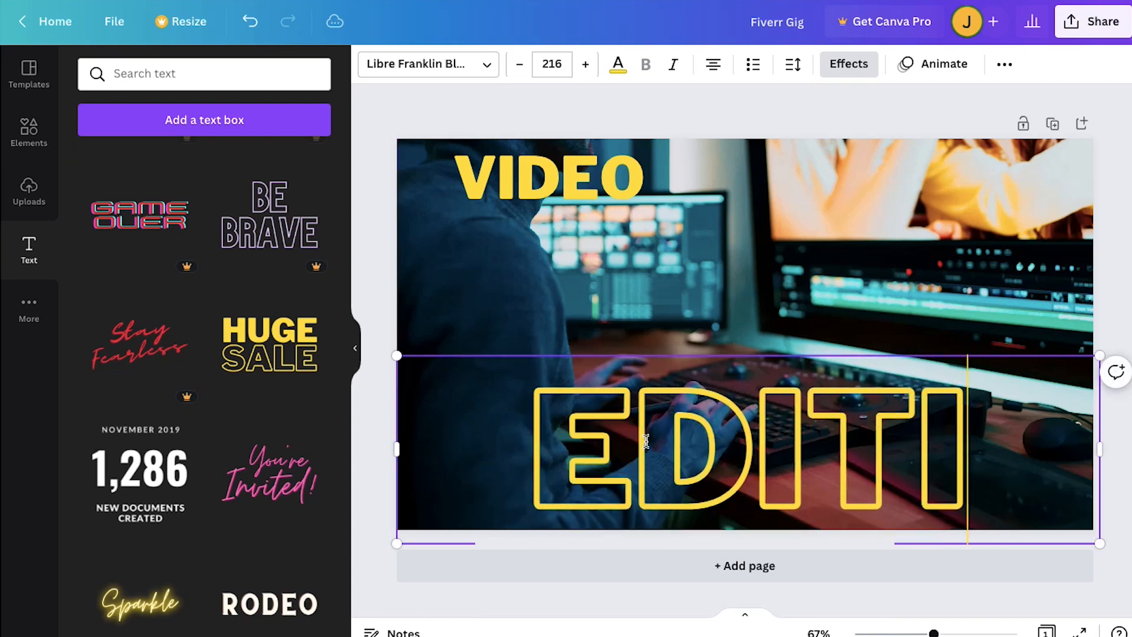
pyautogui.write('NG')
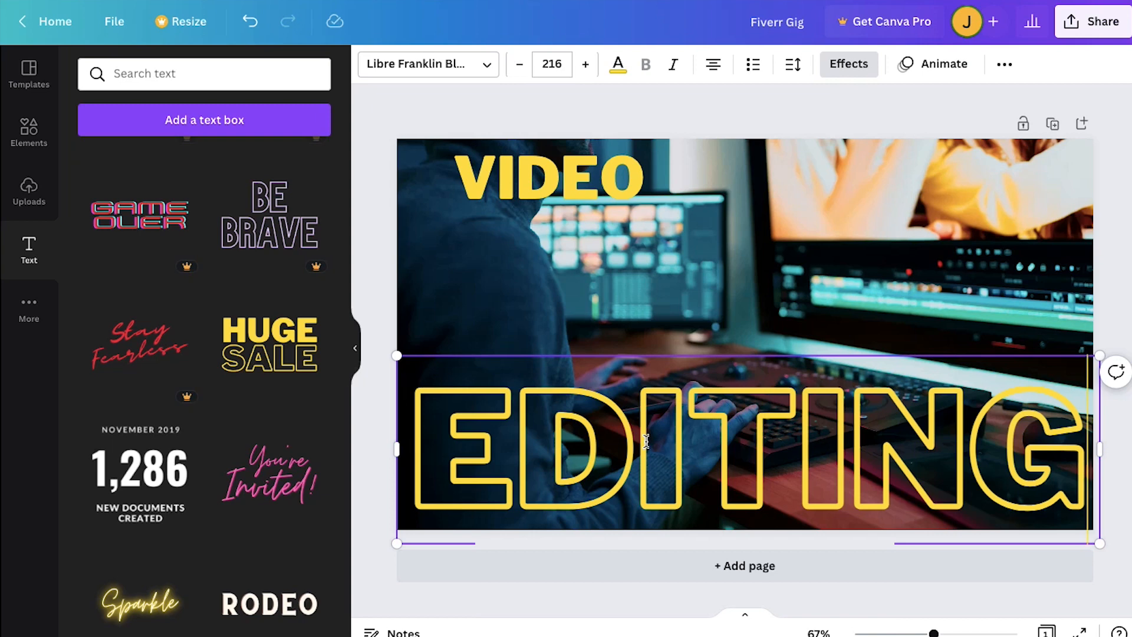
# - Set the "EDITING" text to font size 80 and place it directly beneath "VIDEO"
pyautogui.click(553, 61)
pyautogui.scroll(-5, 564, 413)
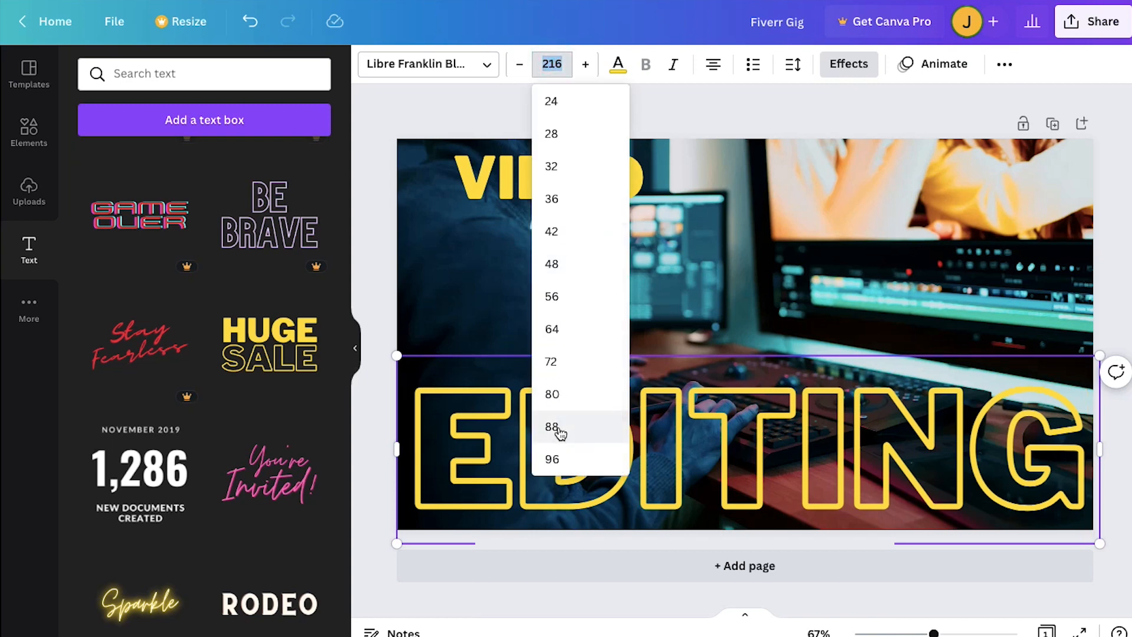
pyautogui.click(557, 431)
pyautogui.click(552, 64)
pyautogui.click(554, 288)
pyautogui.moveTo(584, 366); pyautogui.dragTo(464, 266)
pyautogui.click(536, 319)
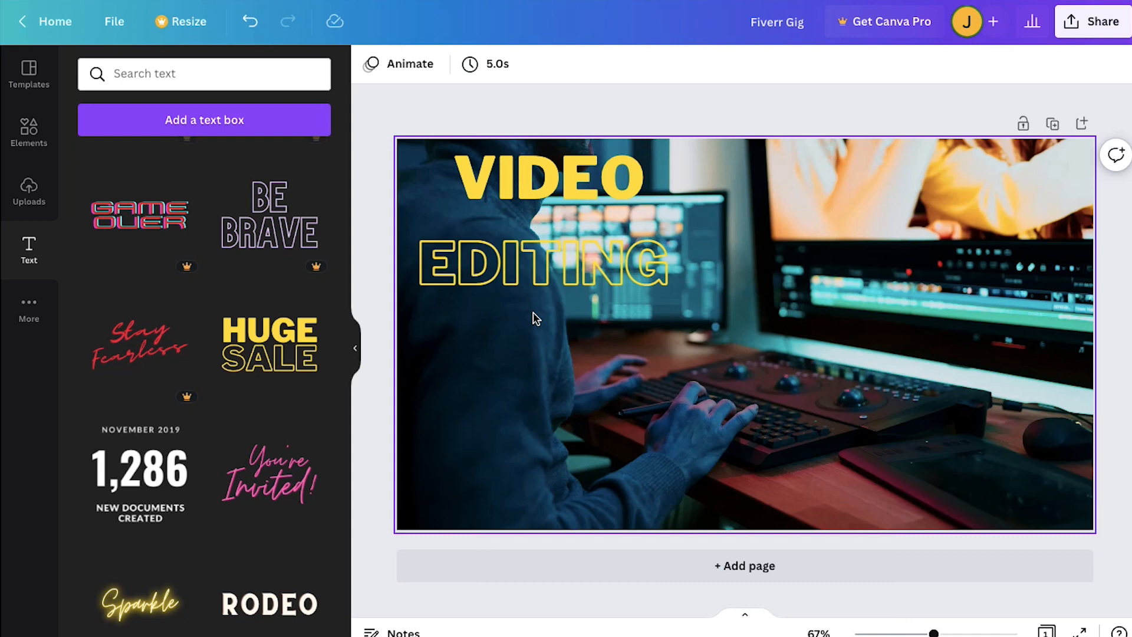
# - Apply the Background effect to the "VIDEO" text with roundness 45 and spread 14
pyautogui.click(565, 175)
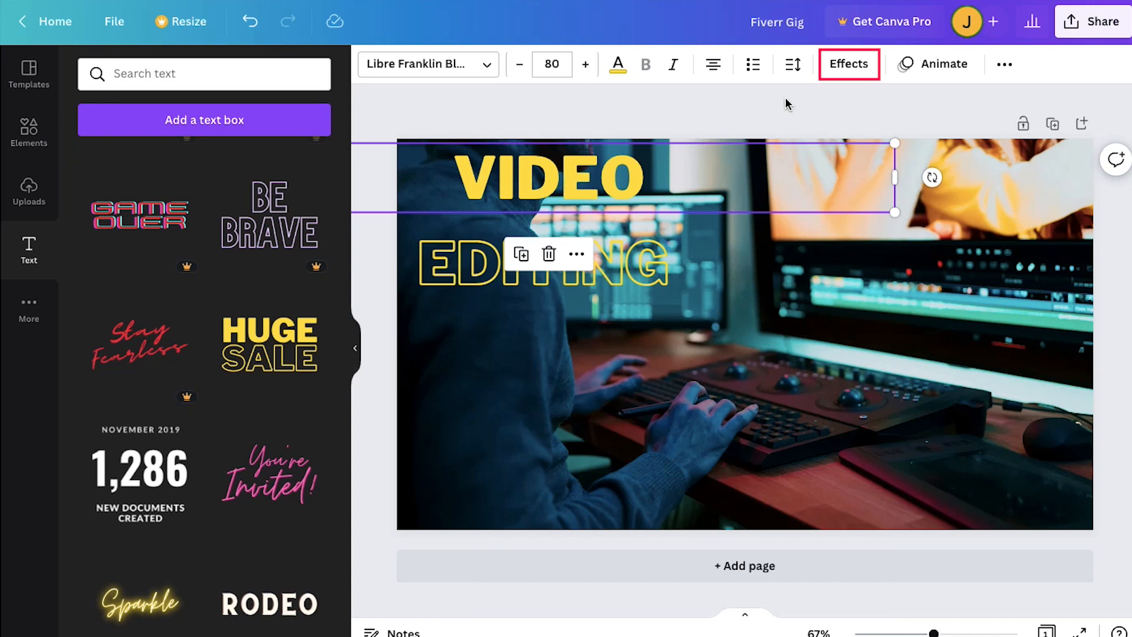
pyautogui.click(849, 66)
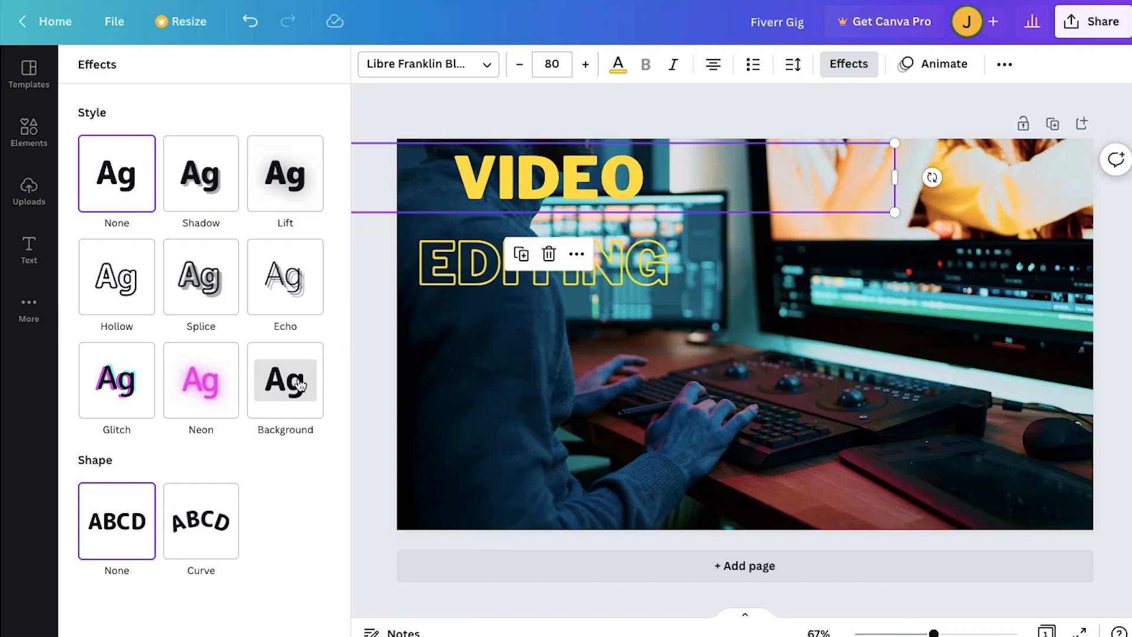
pyautogui.click(283, 394)
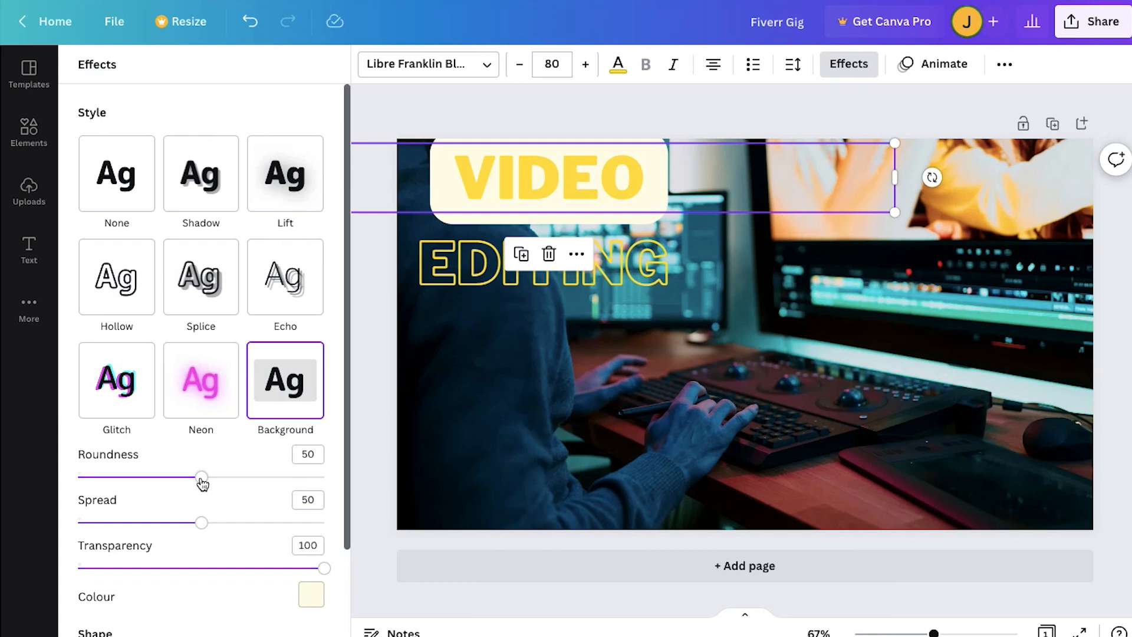
pyautogui.moveTo(200, 478); pyautogui.dragTo(189, 479)
pyautogui.moveTo(201, 523); pyautogui.dragTo(112, 513)
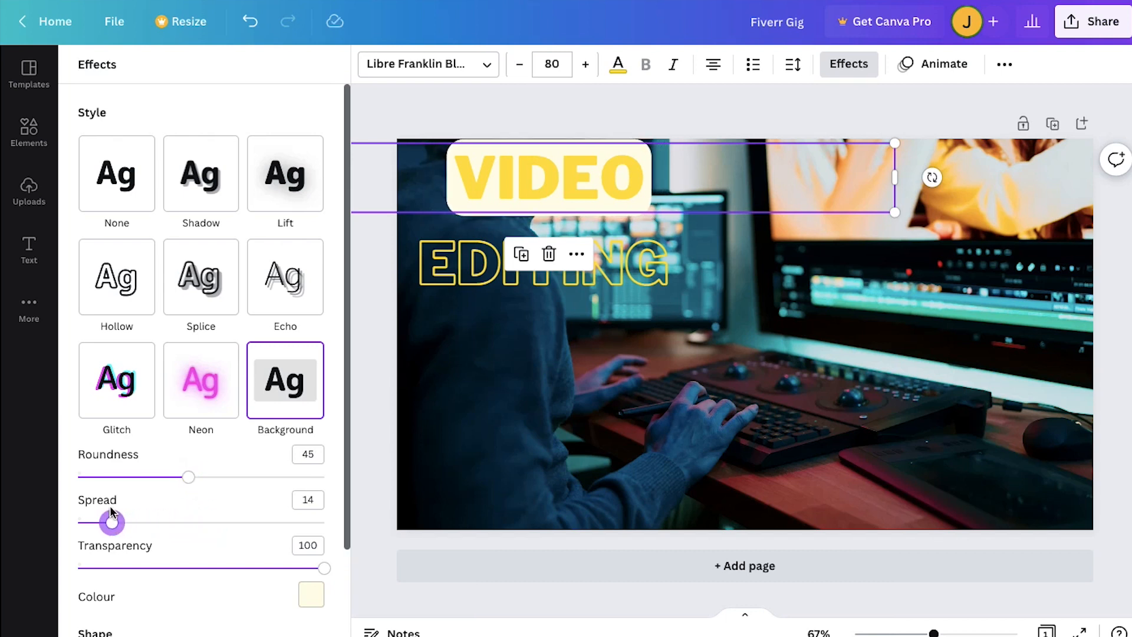
# - Apply the Background effect to the "EDITING" text with roundness 42 and spread 19
pyautogui.click(625, 265)
pyautogui.click(858, 65)
pyautogui.click(289, 439)
pyautogui.moveTo(201, 476)
pyautogui.mouseDown()
pyautogui.moveTo(154, 476)
pyautogui.moveTo(181, 477)
pyautogui.mouseUp()
pyautogui.moveTo(200, 525); pyautogui.dragTo(122, 523)
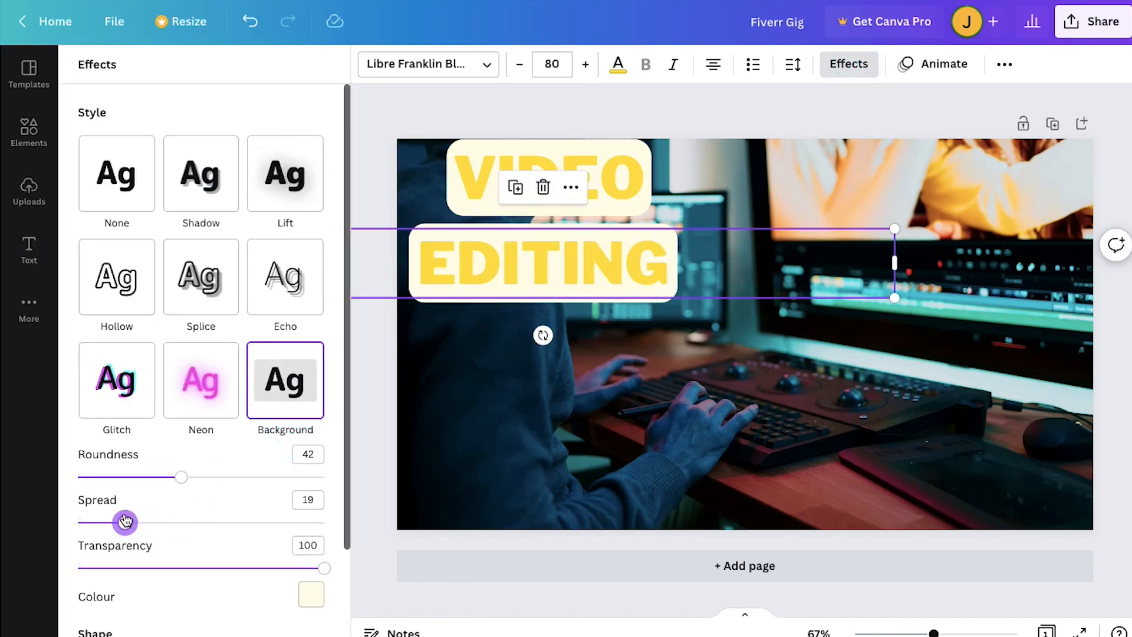
pyautogui.click(378, 422)
pyautogui.click(378, 396)
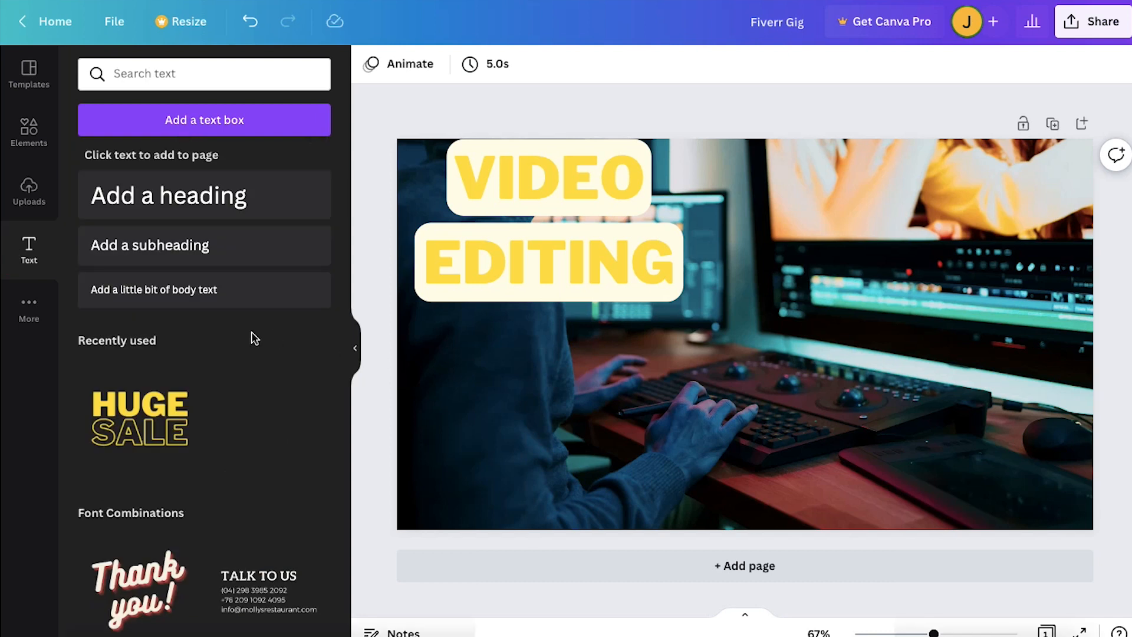
# - Add the yellow "HUGE SALE" font combination to the page again and delete its "SALE" line
pyautogui.click(169, 408)
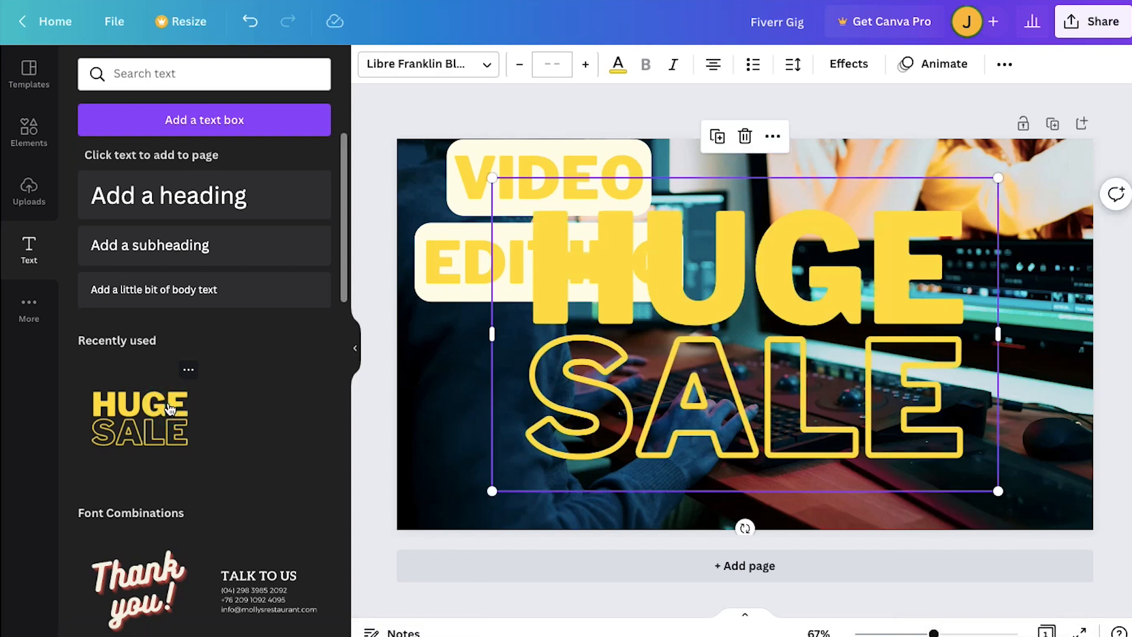
pyautogui.click(726, 423)
pyautogui.press('Delete')
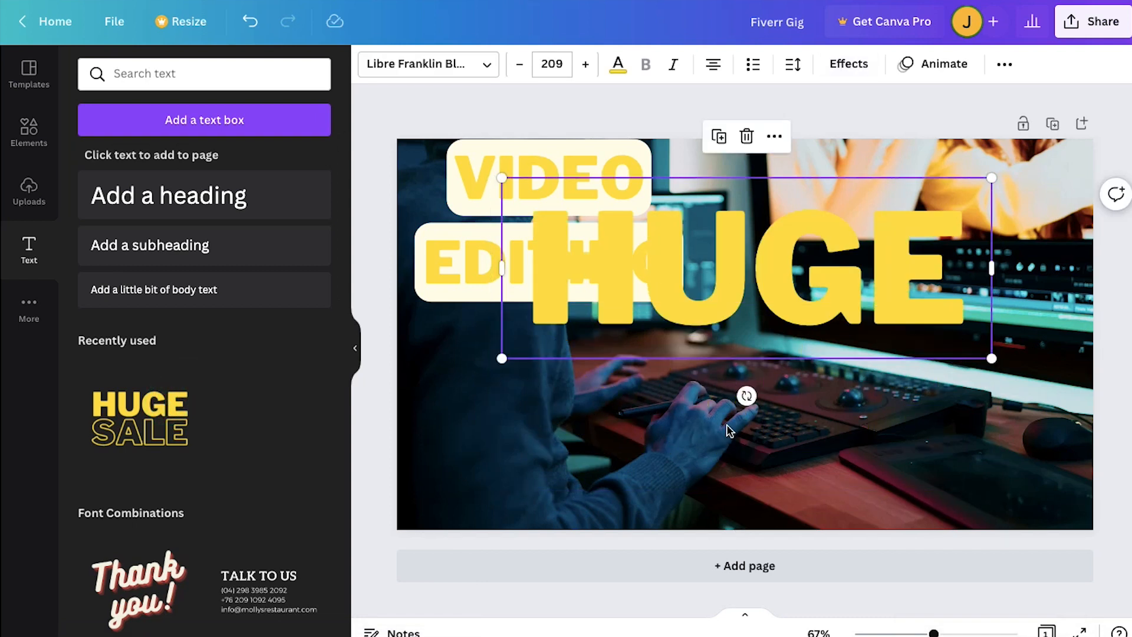
# - Replace the new "HUGE" text with "YOUTUBE VIDEOS"
pyautogui.doubleClick(737, 251)
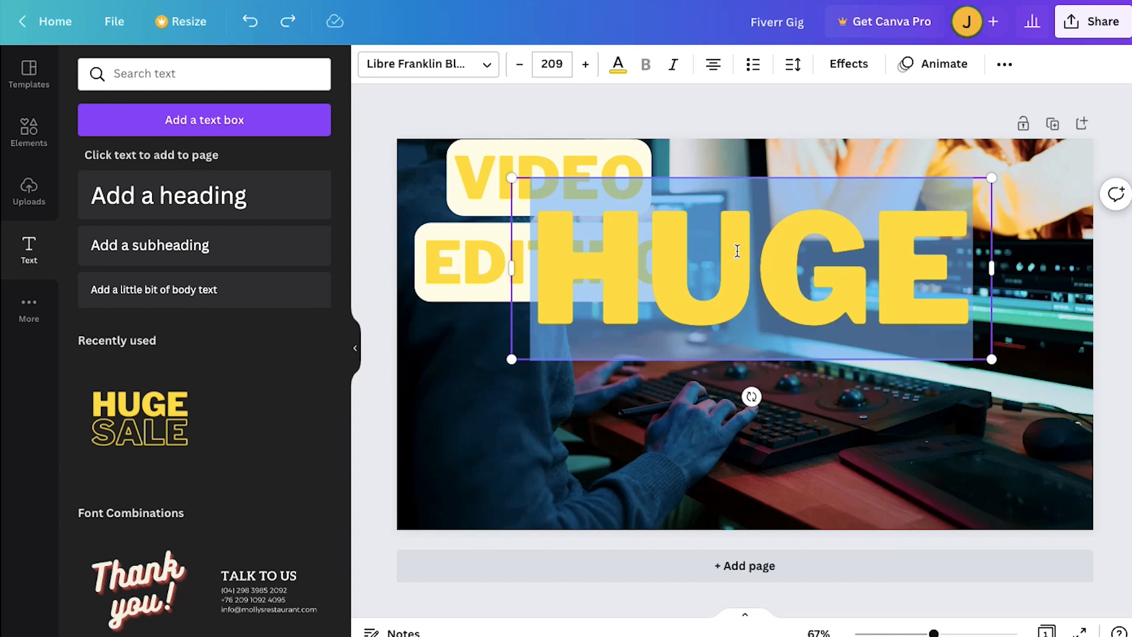
pyautogui.write('YOUTUBE')
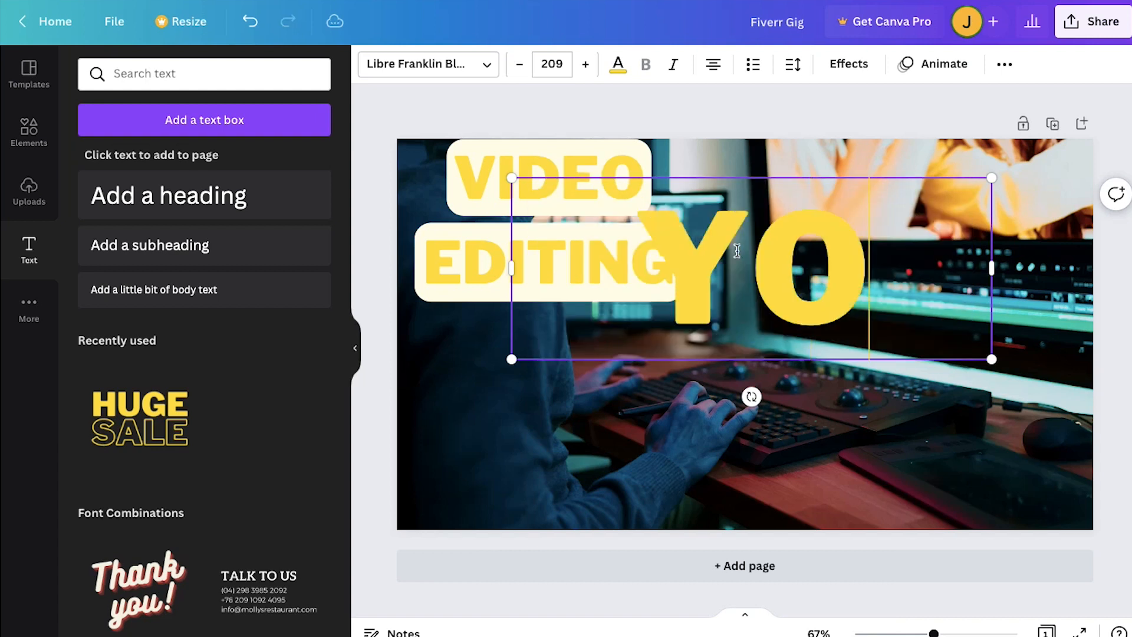
pyautogui.write(' VIDEOS')
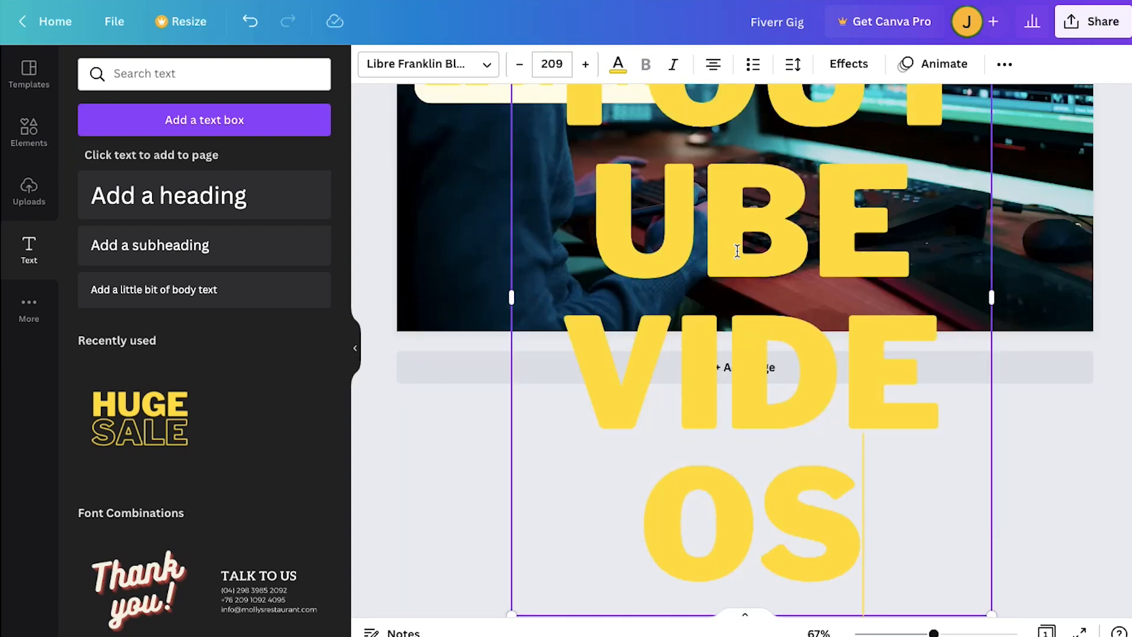
# - Set the "YOUTUBE VIDEOS" text to font size 56 and move it below "EDITING" on the right half of the page
pyautogui.click(552, 64)
pyautogui.click(571, 302)
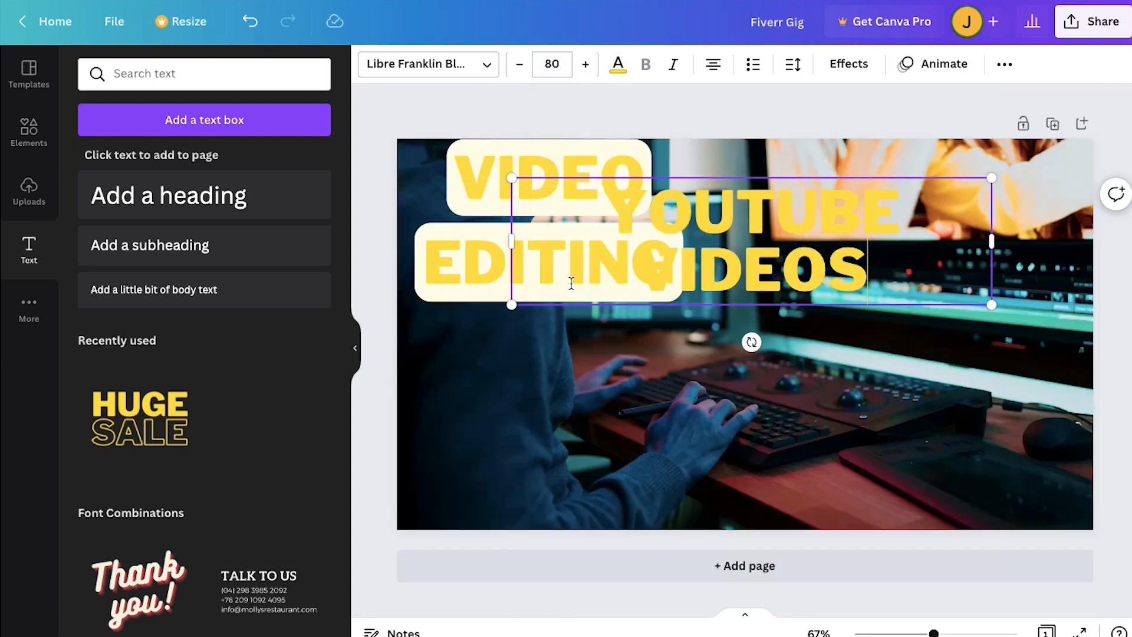
pyautogui.click(552, 64)
pyautogui.click(552, 192)
pyautogui.moveTo(800, 206); pyautogui.dragTo(918, 351)
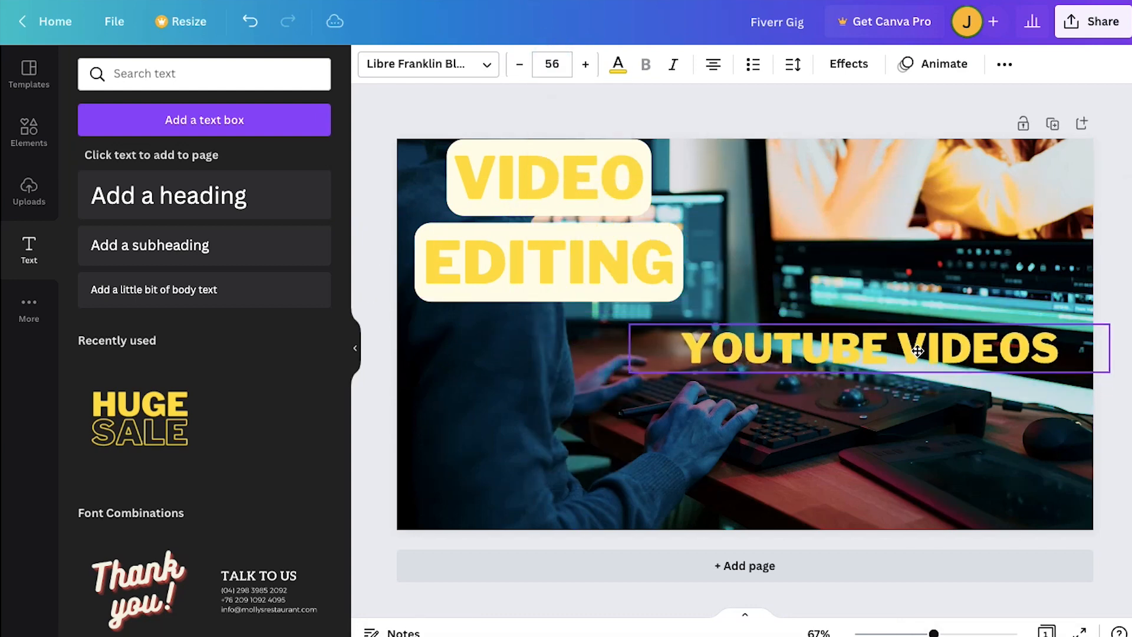
# - Change the "YOUTUBE VIDEOS" text colour to the default light purple
pyautogui.click(618, 63)
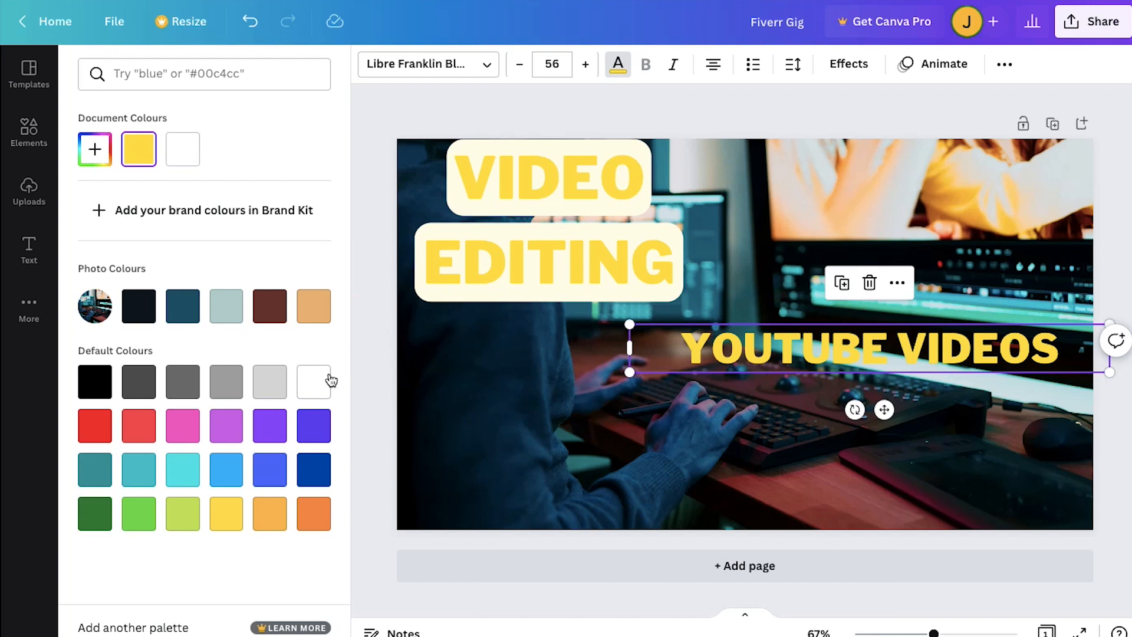
pyautogui.click(225, 425)
pyautogui.click(378, 418)
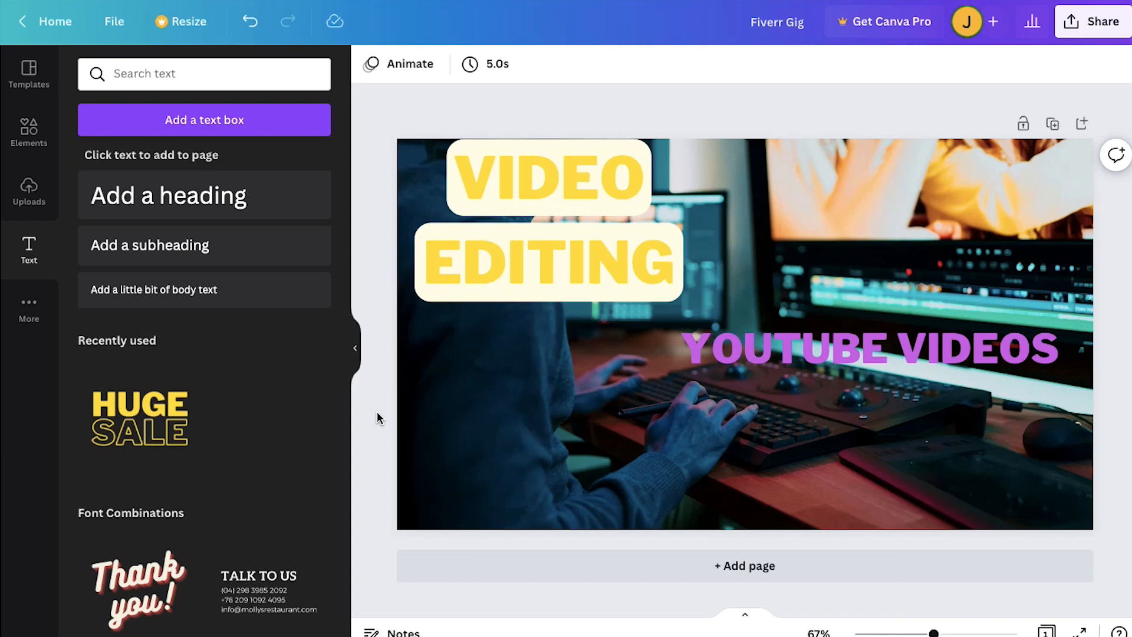
# - Search the elements for "Arrow" and place the solid white right-pointing block arrow, shrunk to text height, just left of "YOUTUBE VIDEOS"
pyautogui.click(30, 141)
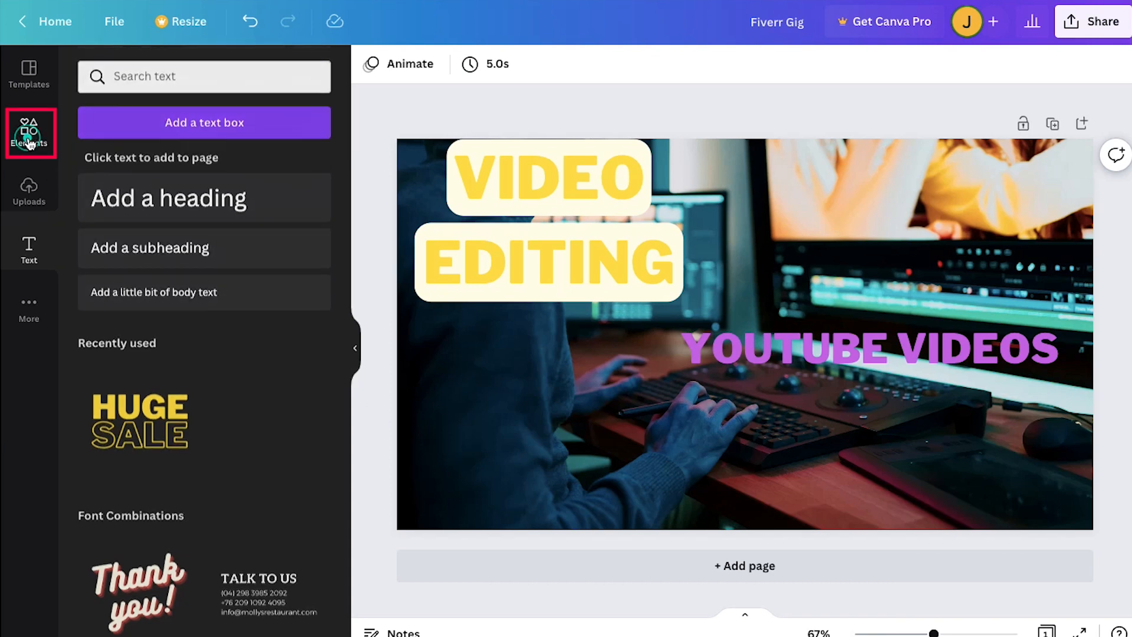
pyautogui.click(202, 72)
pyautogui.write('Arrow')
pyautogui.press('Return')
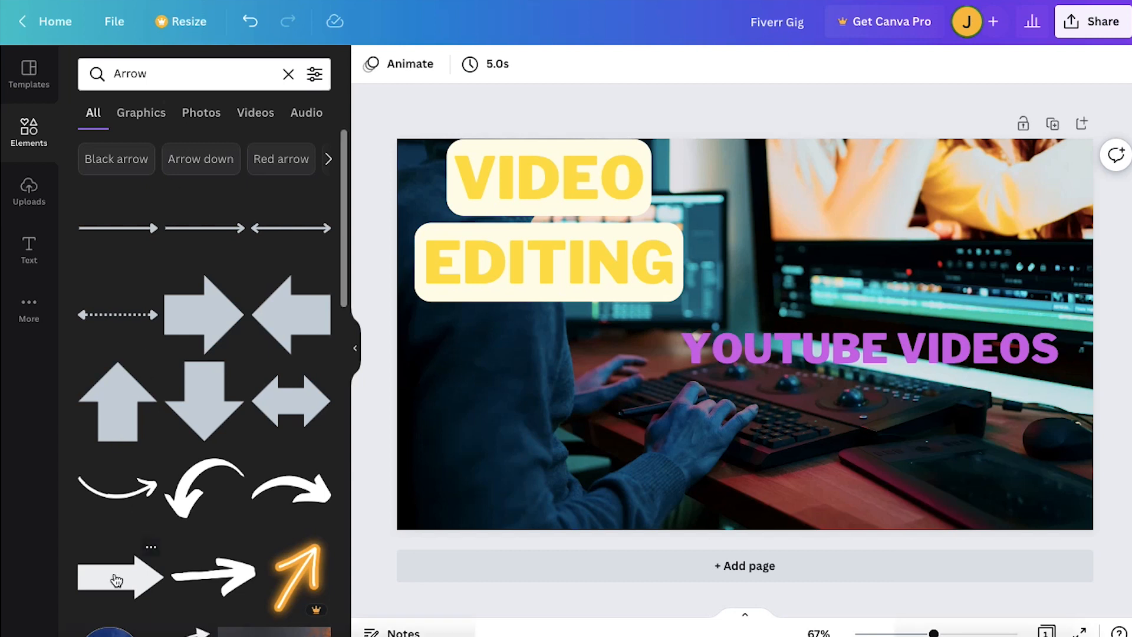
pyautogui.click(116, 581)
pyautogui.moveTo(883, 261); pyautogui.dragTo(658, 334)
pyautogui.moveTo(628, 386); pyautogui.dragTo(624, 352)
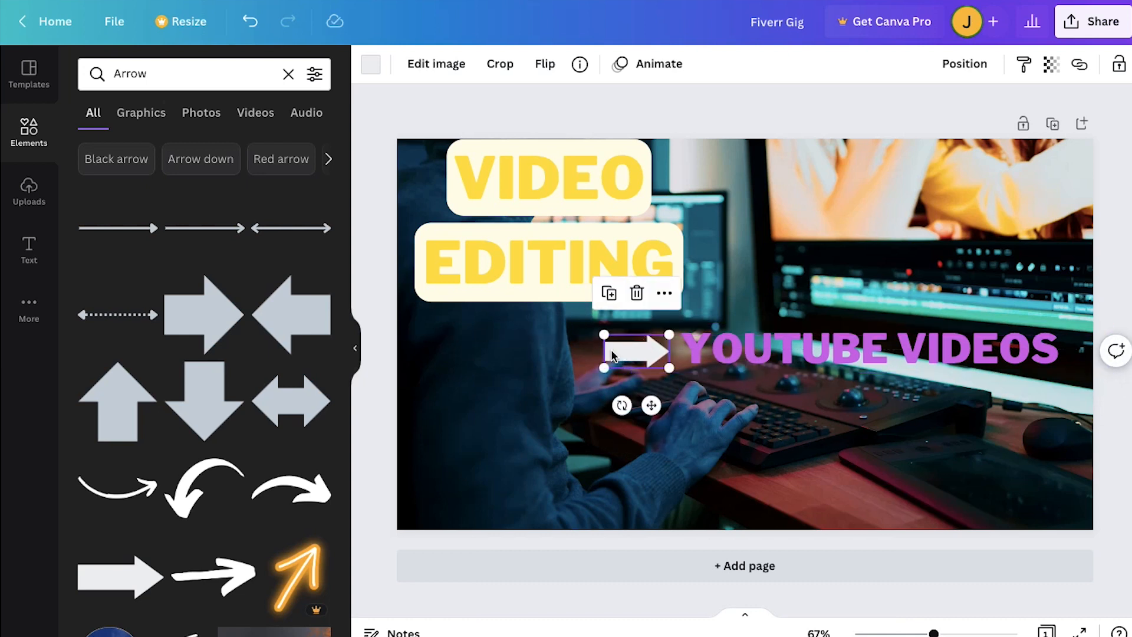
# - Recolour the arrow to the same light purple as "YOUTUBE VIDEOS" and select the arrow and that text together
pyautogui.click(370, 64)
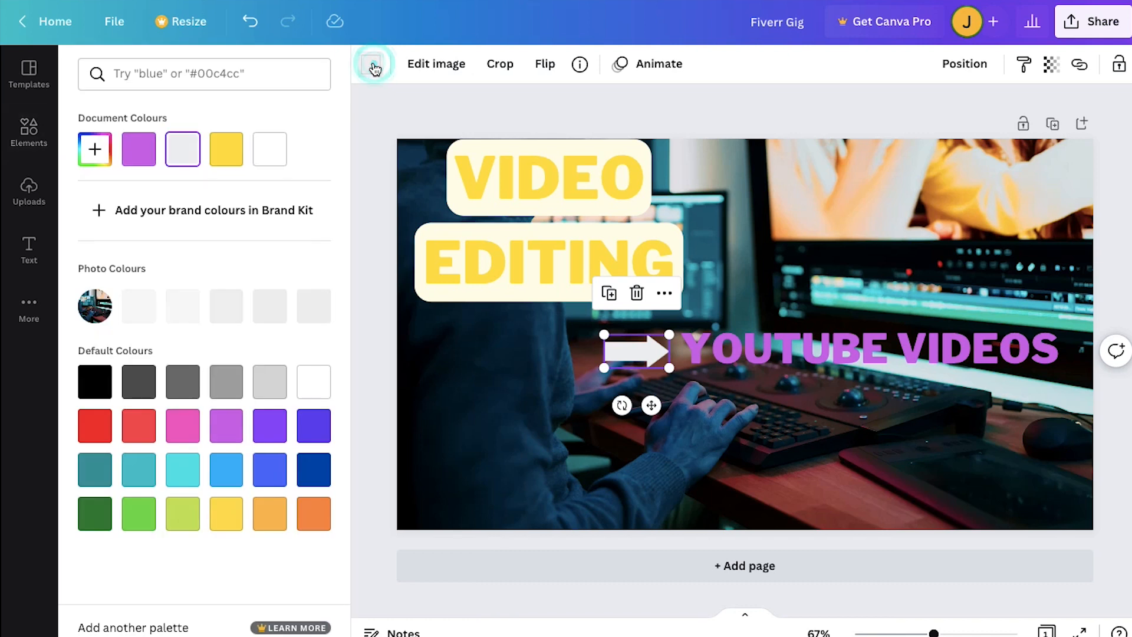
pyautogui.click(269, 425)
pyautogui.click(225, 423)
pyautogui.moveTo(856, 404); pyautogui.dragTo(622, 335)
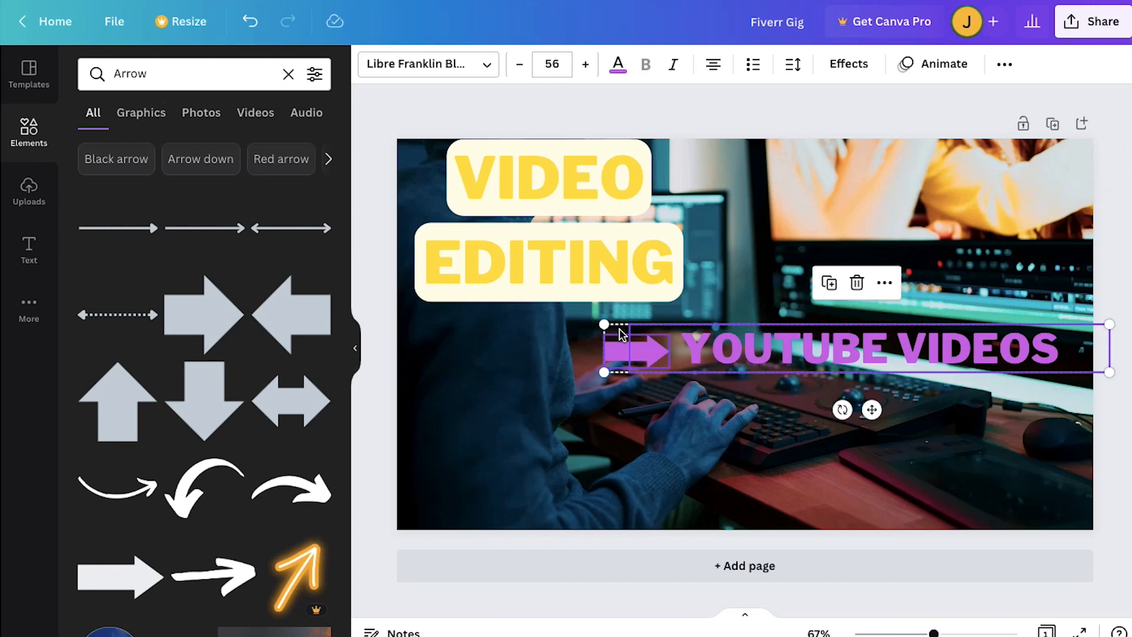
# - Paste a copy of the purple arrow and text about 28 px below "YOUTUBE VIDEOS", left-aligned with it, and change its text to "HOW TO VIDEOS"
pyautogui.hotkey('ctrl', 'v')
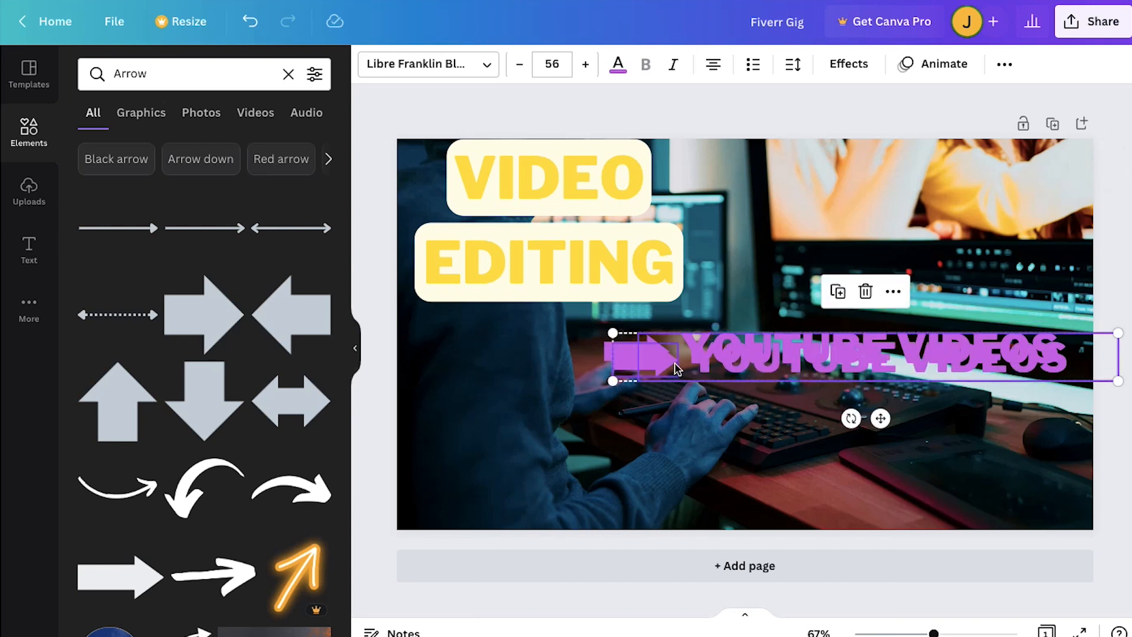
pyautogui.moveTo(700, 371); pyautogui.dragTo(688, 415)
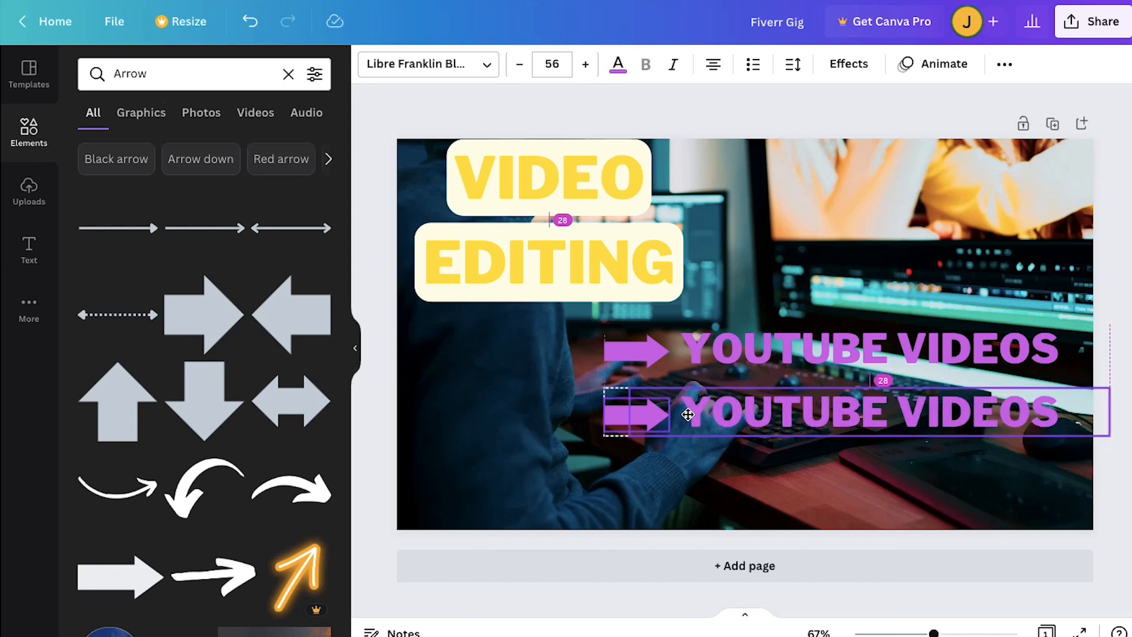
pyautogui.tripleClick(792, 413)
pyautogui.write('HOW TO')
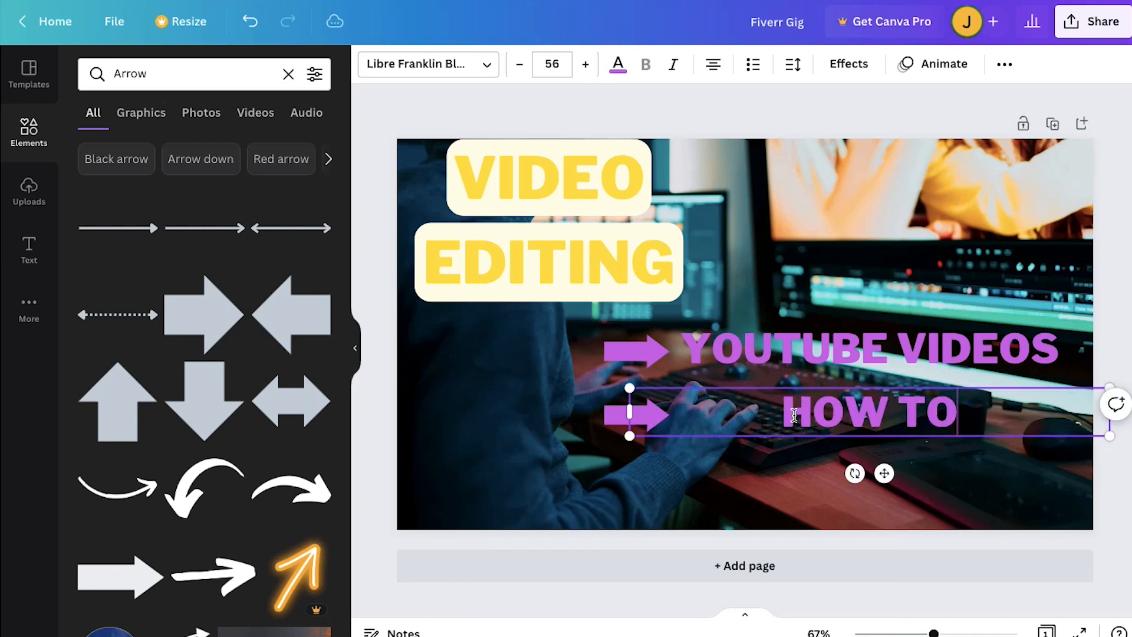
pyautogui.write(' VIDEOS')
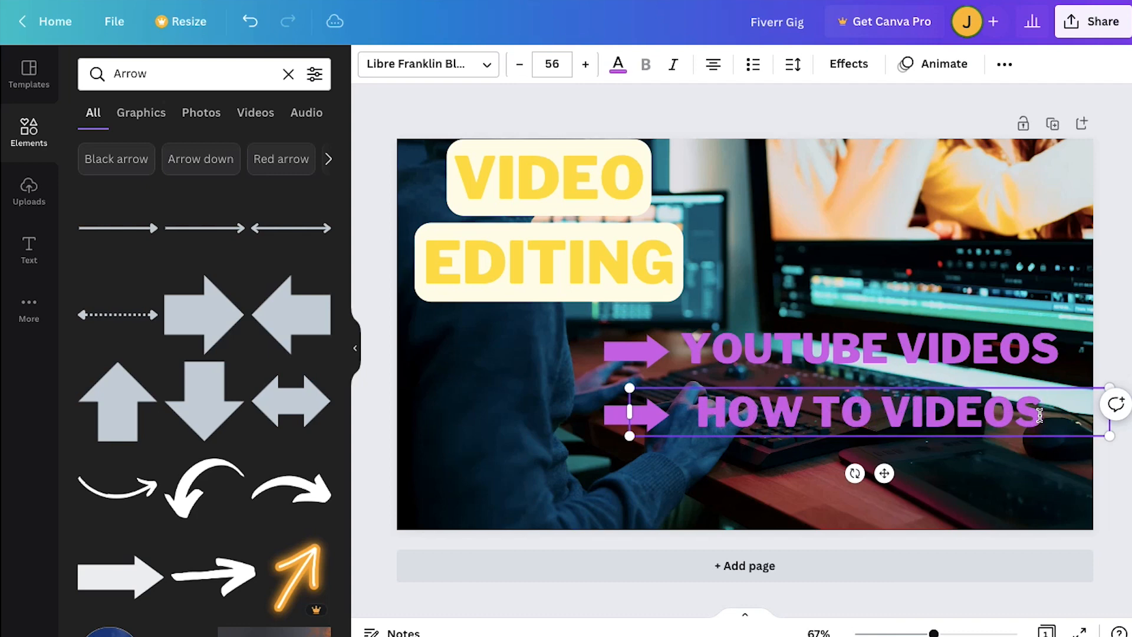
# - Recolour the "HOW TO VIDEOS" text and its arrow to the default light orange
pyautogui.click(618, 63)
pyautogui.click(270, 511)
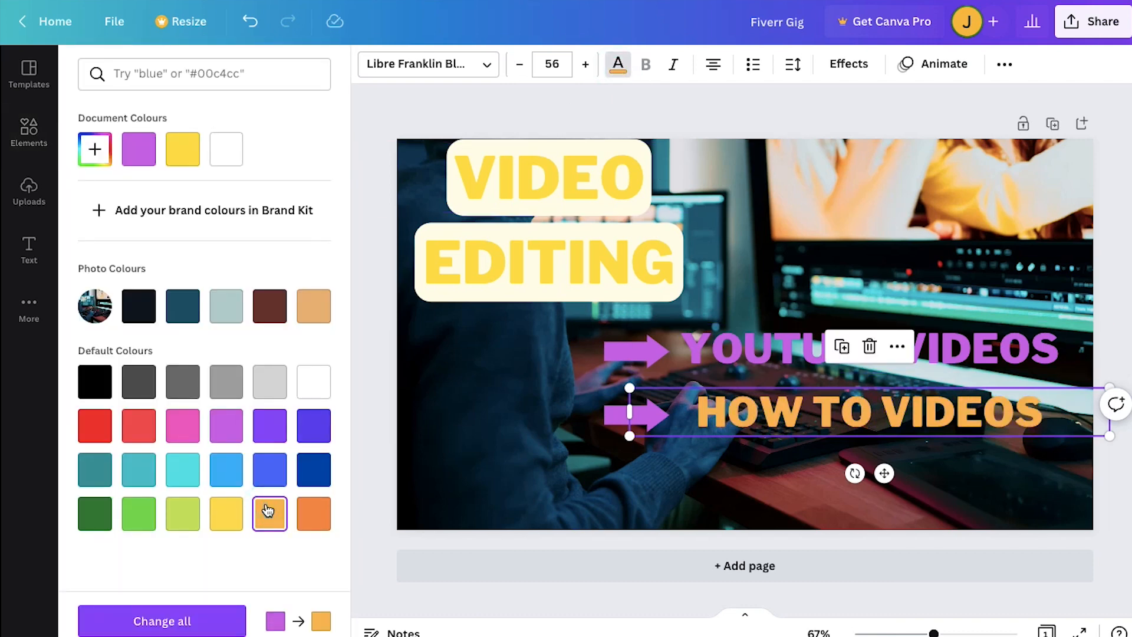
pyautogui.click(619, 413)
pyautogui.click(370, 64)
pyautogui.click(270, 511)
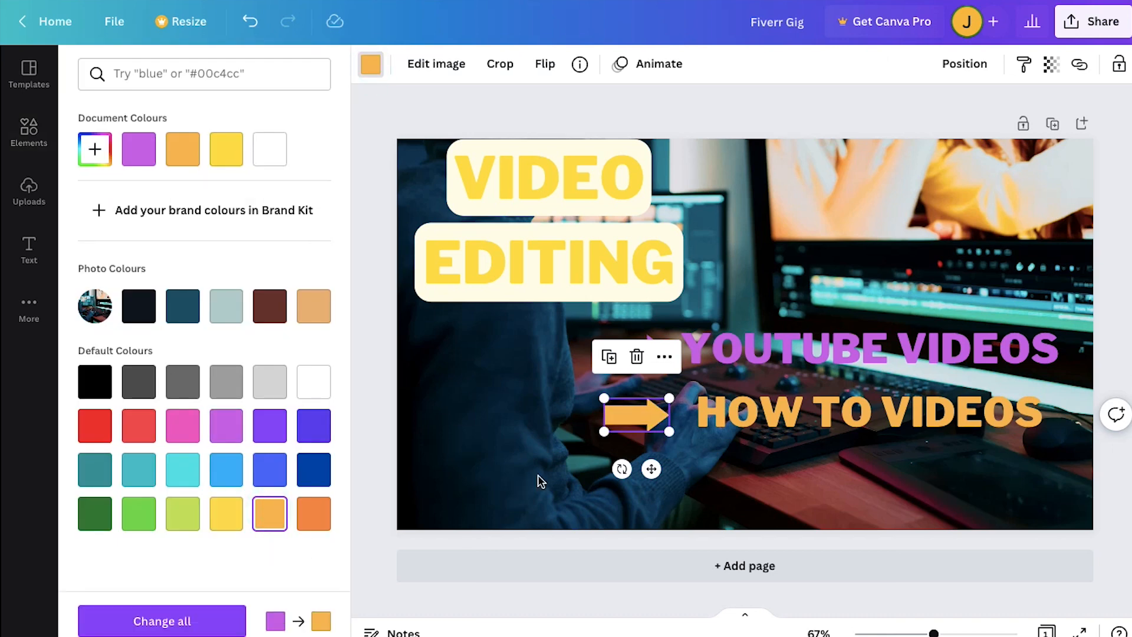
# - Paste another copy of the purple arrow and text, aligned beneath "HOW TO VIDEOS", and change its text to "EXPLAINER VIDEO"
pyautogui.moveTo(610, 453); pyautogui.dragTo(634, 408)
pyautogui.hotkey('ctrl', 'v')
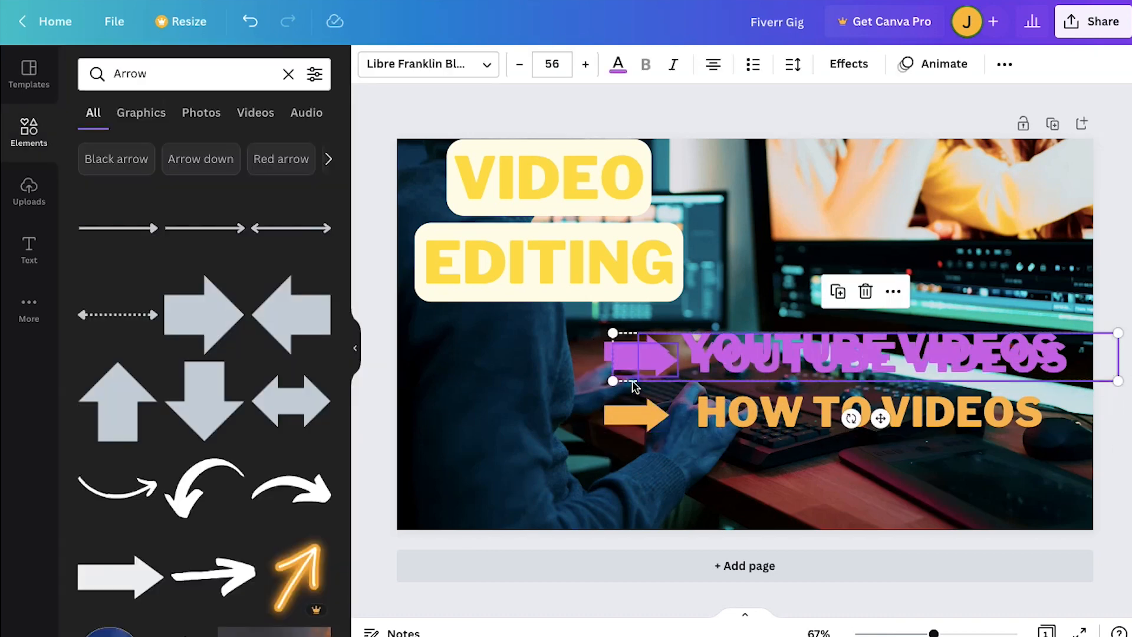
pyautogui.moveTo(644, 361); pyautogui.dragTo(638, 473)
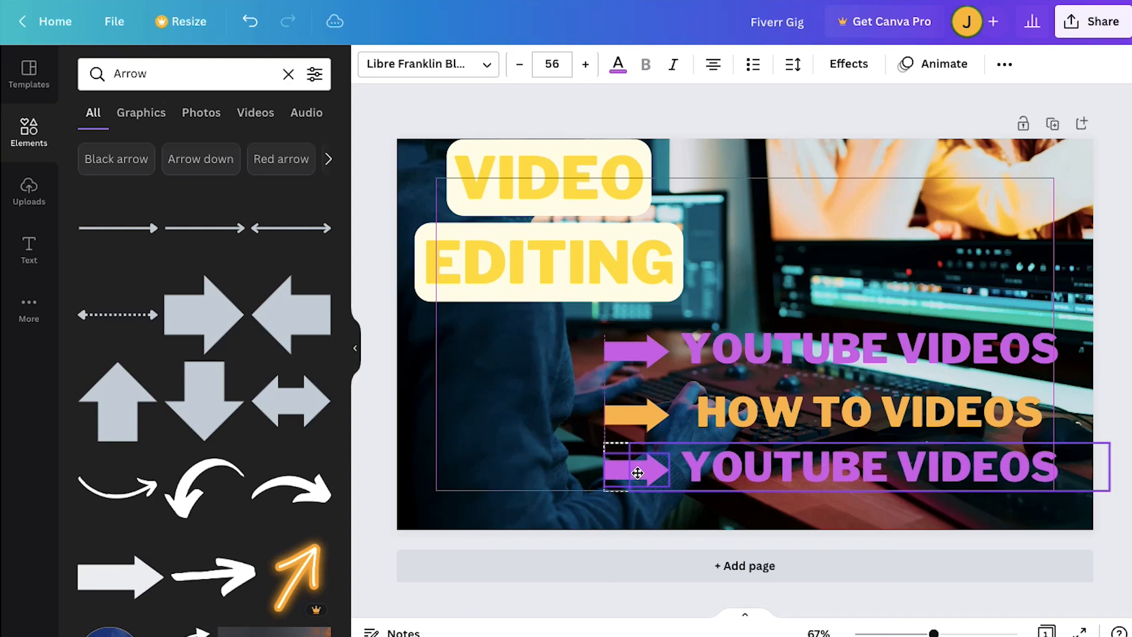
pyautogui.tripleClick(796, 470)
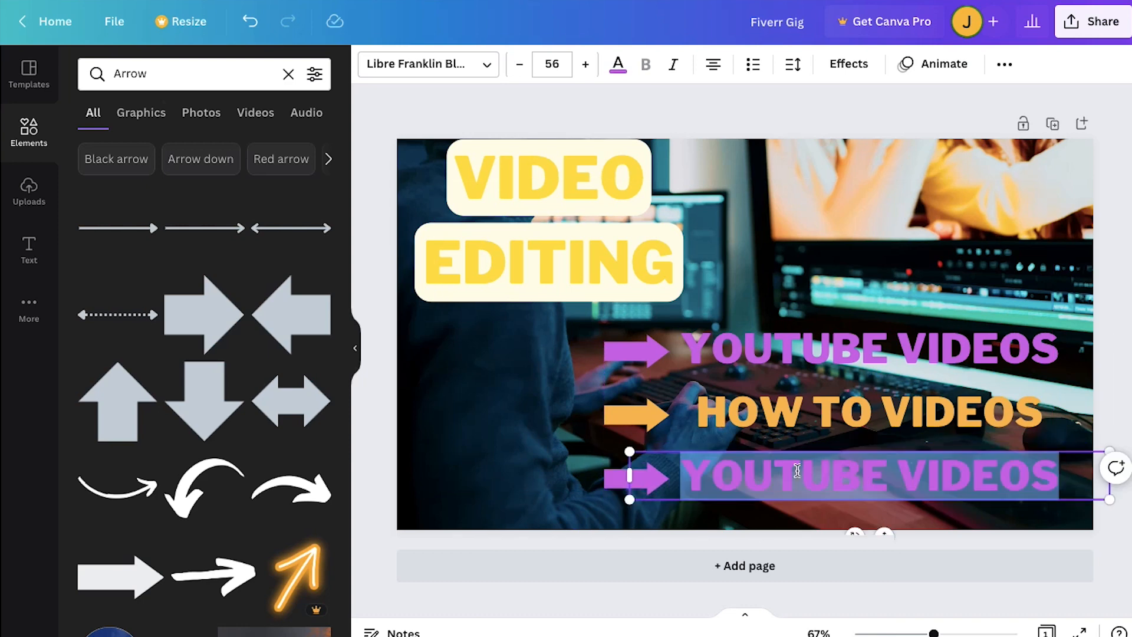
pyautogui.write('EXPLAINER VIDEO')
# - Recolour the "EXPLAINER VIDEO" text and its arrow to the default light turquoise and deselect them
pyautogui.click(618, 63)
pyautogui.click(183, 468)
pyautogui.click(634, 477)
pyautogui.click(371, 64)
pyautogui.click(182, 468)
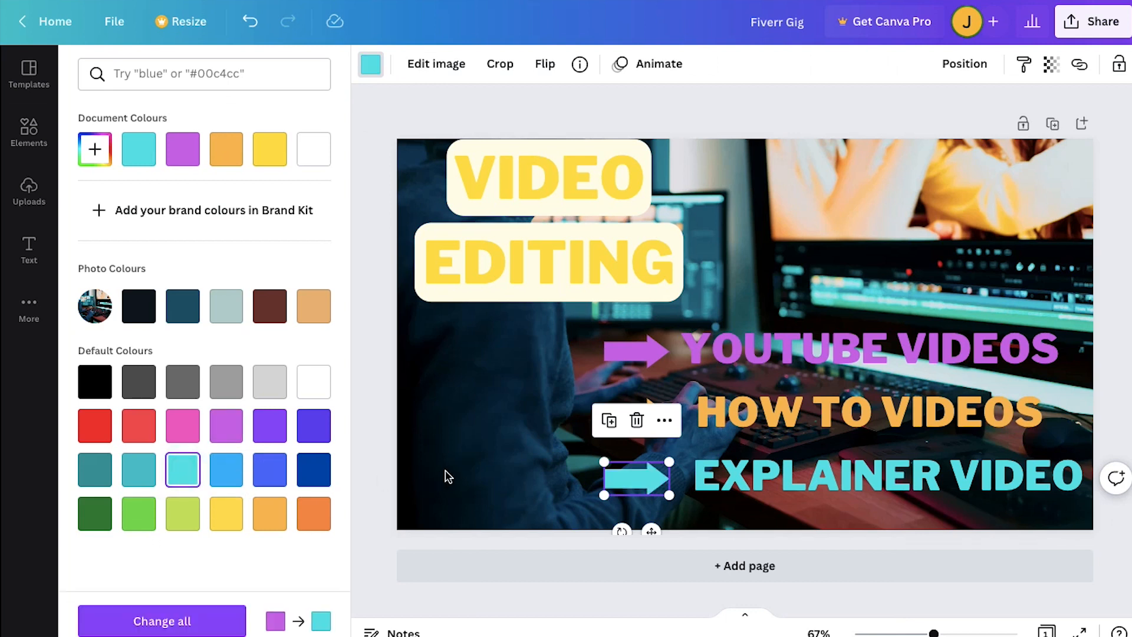
pyautogui.click(384, 464)
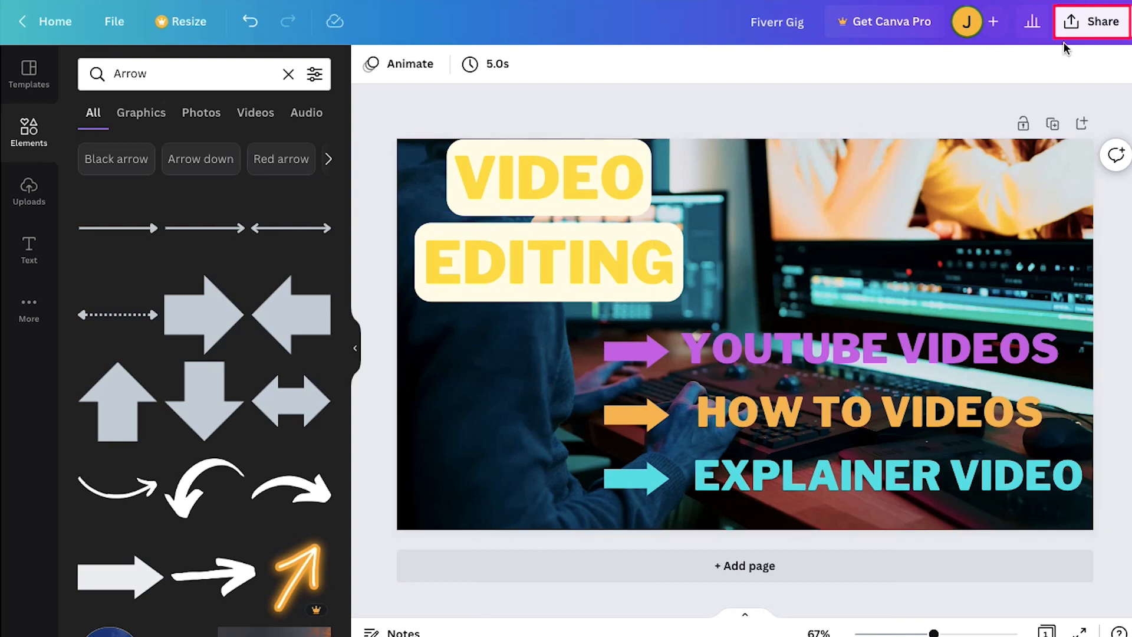
# - Download the finished design as a JPG file at 1,280 × 720 px and dismiss the download panel
pyautogui.click(1091, 30)
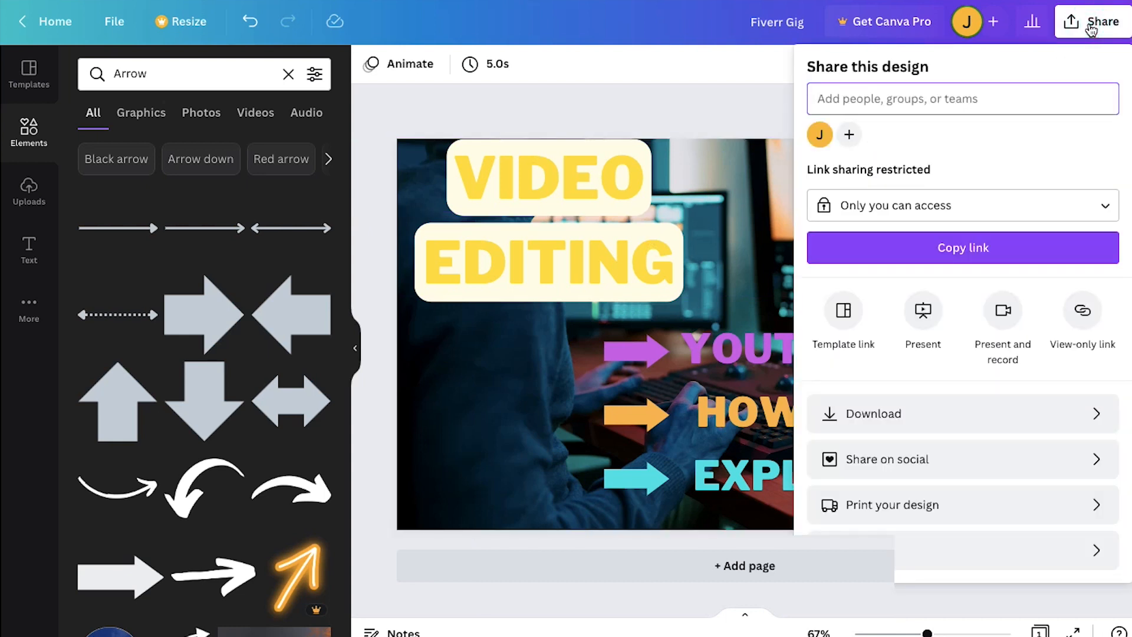
pyautogui.click(1025, 409)
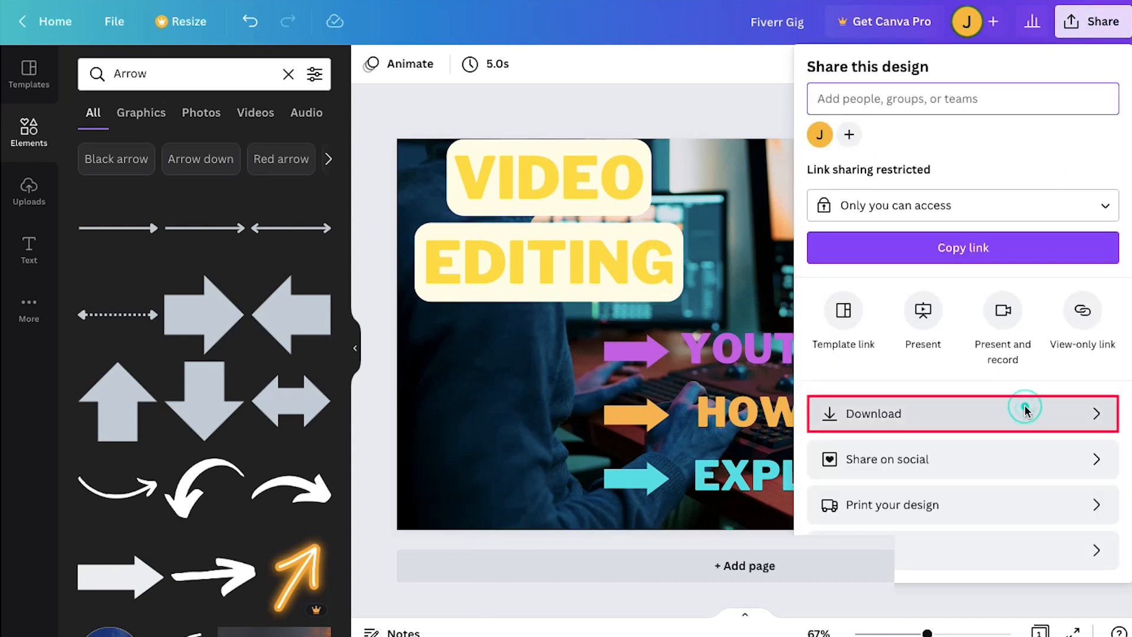
pyautogui.click(953, 137)
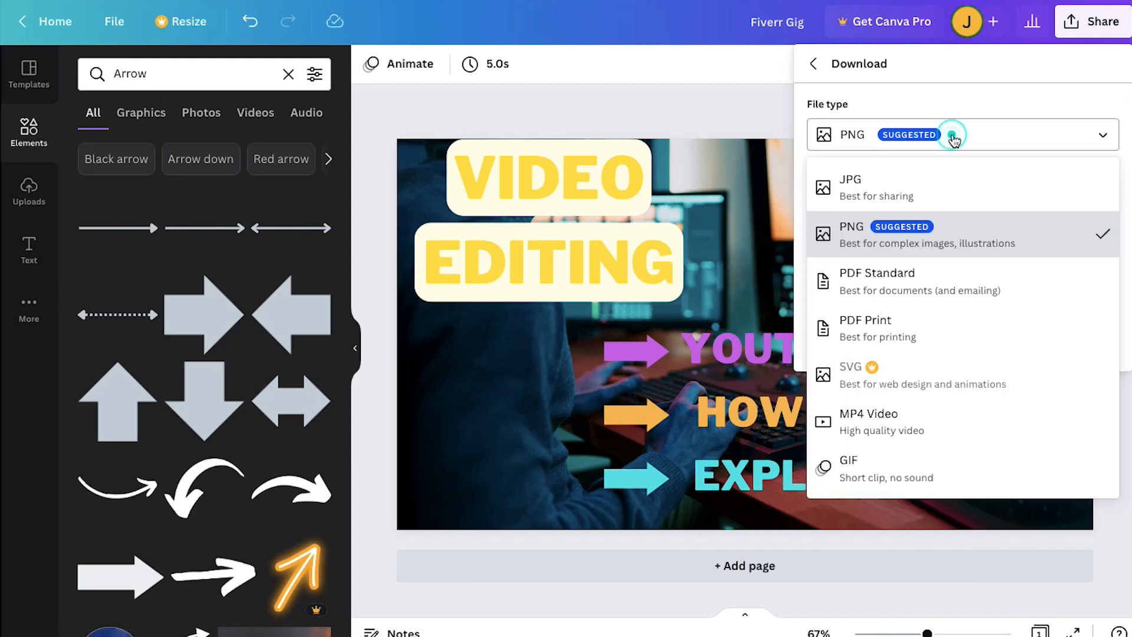
pyautogui.click(957, 178)
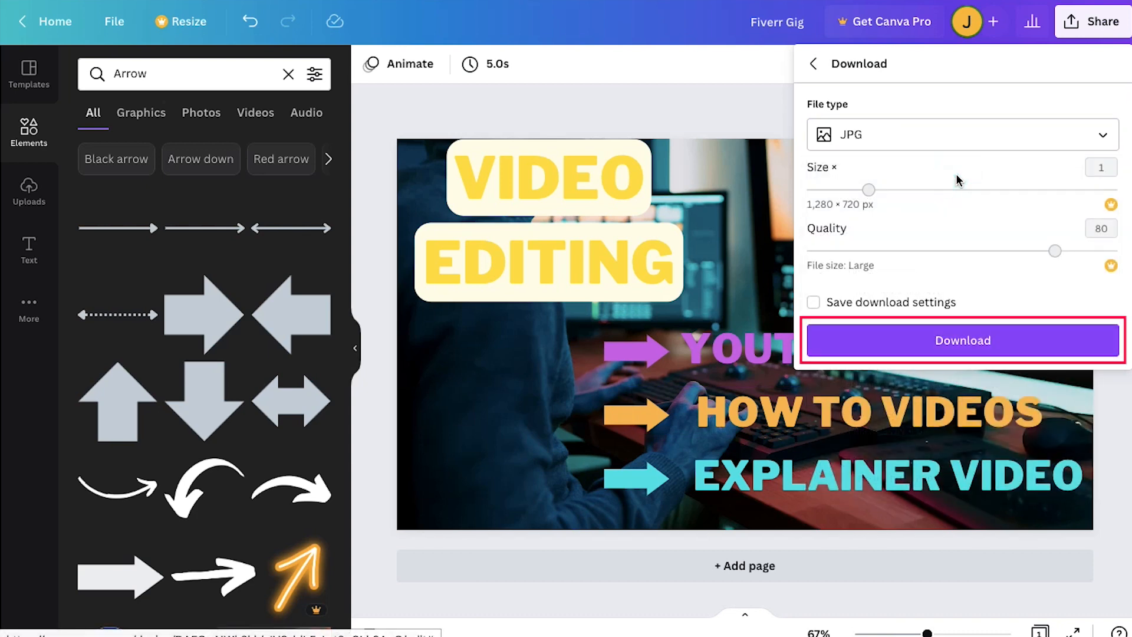
pyautogui.click(1001, 334)
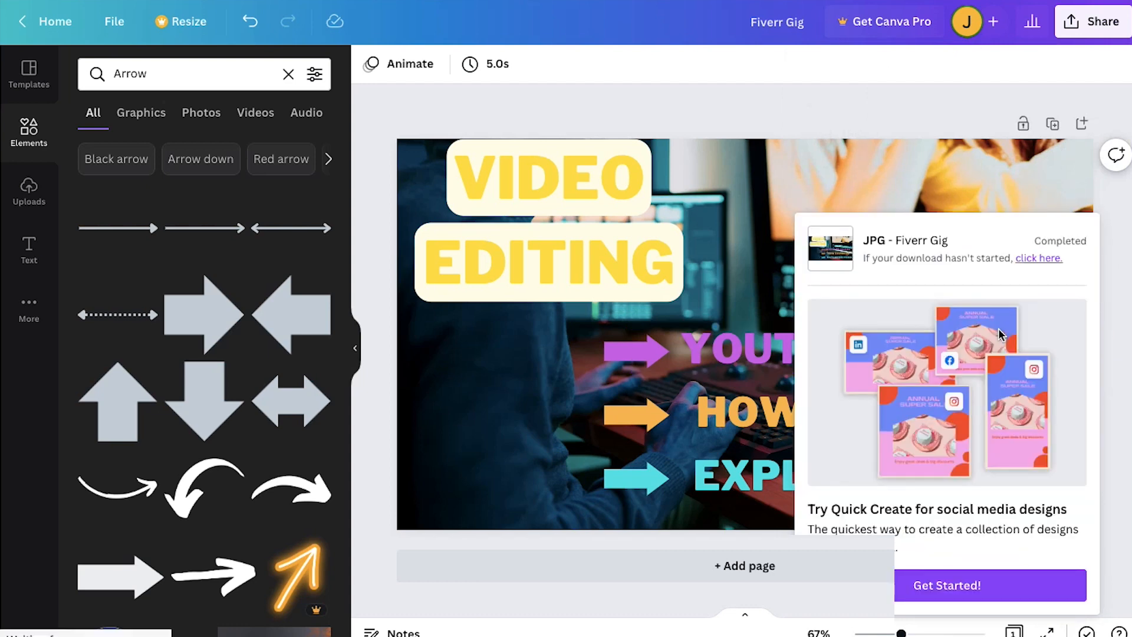
pyautogui.click(687, 94)
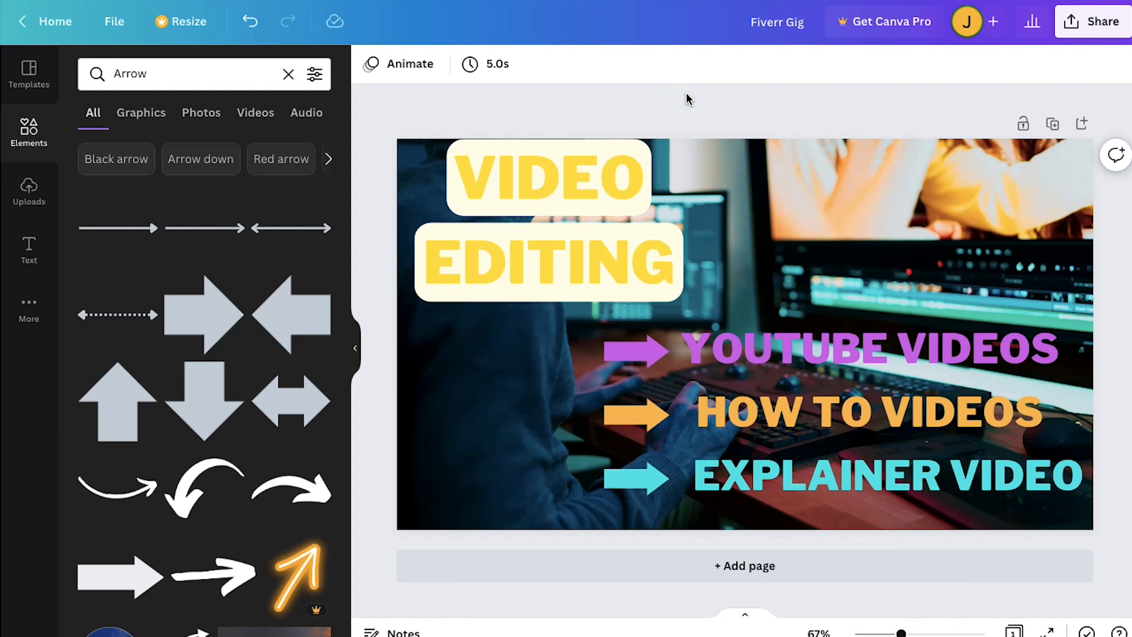